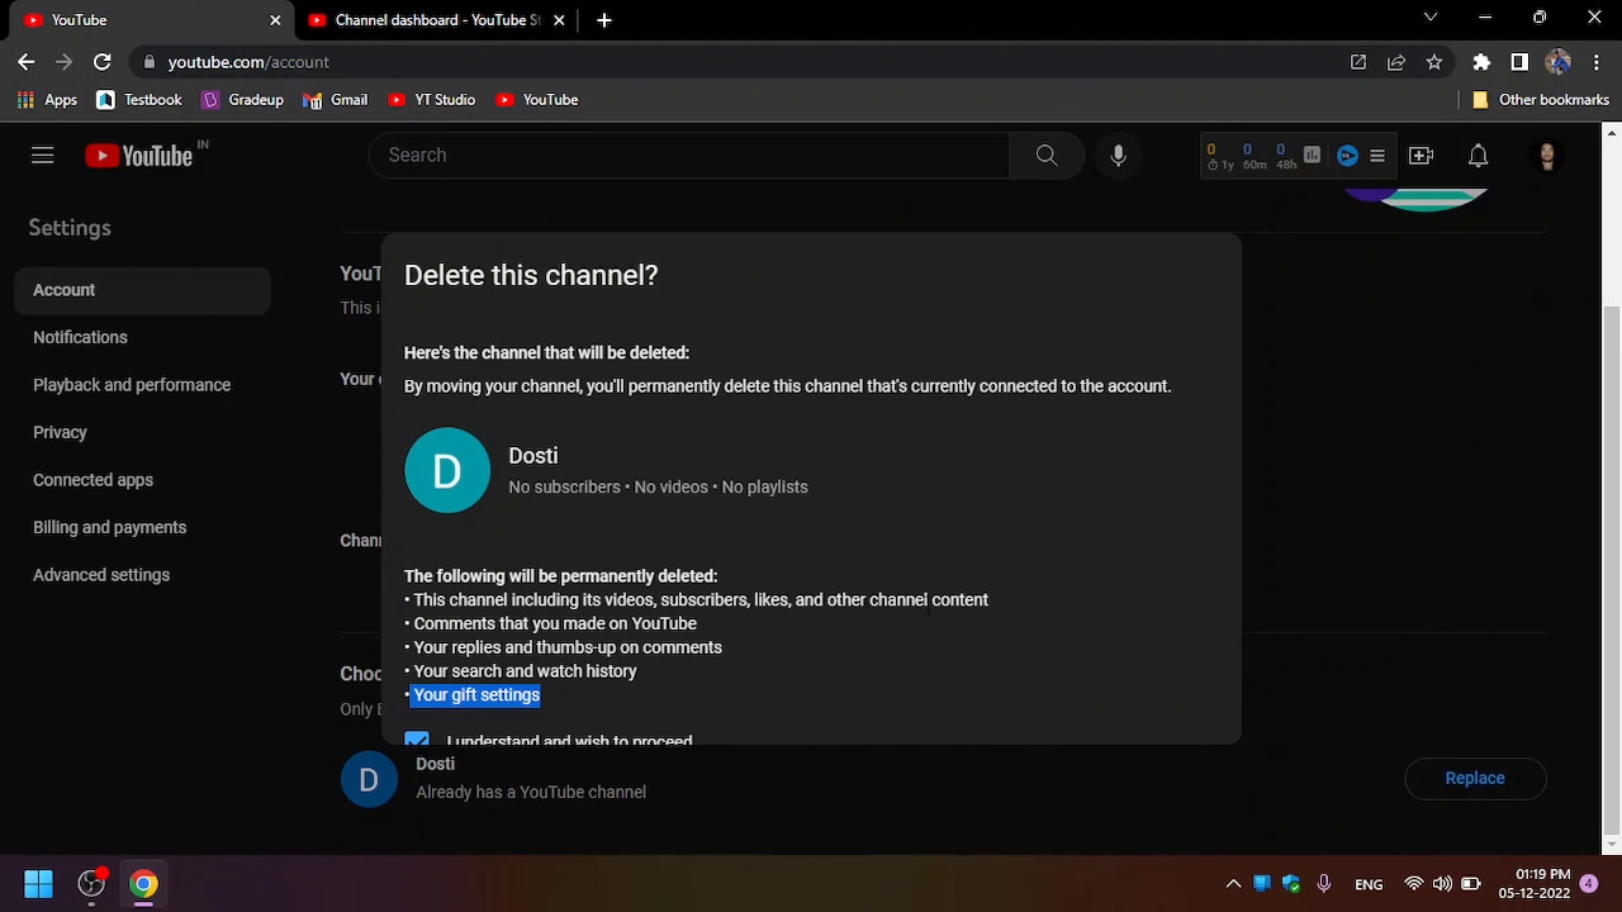
# - Restart replacing the Dosti account's channel and acknowledge the permanent deletion of its existing channel
pyautogui.click(924, 476)
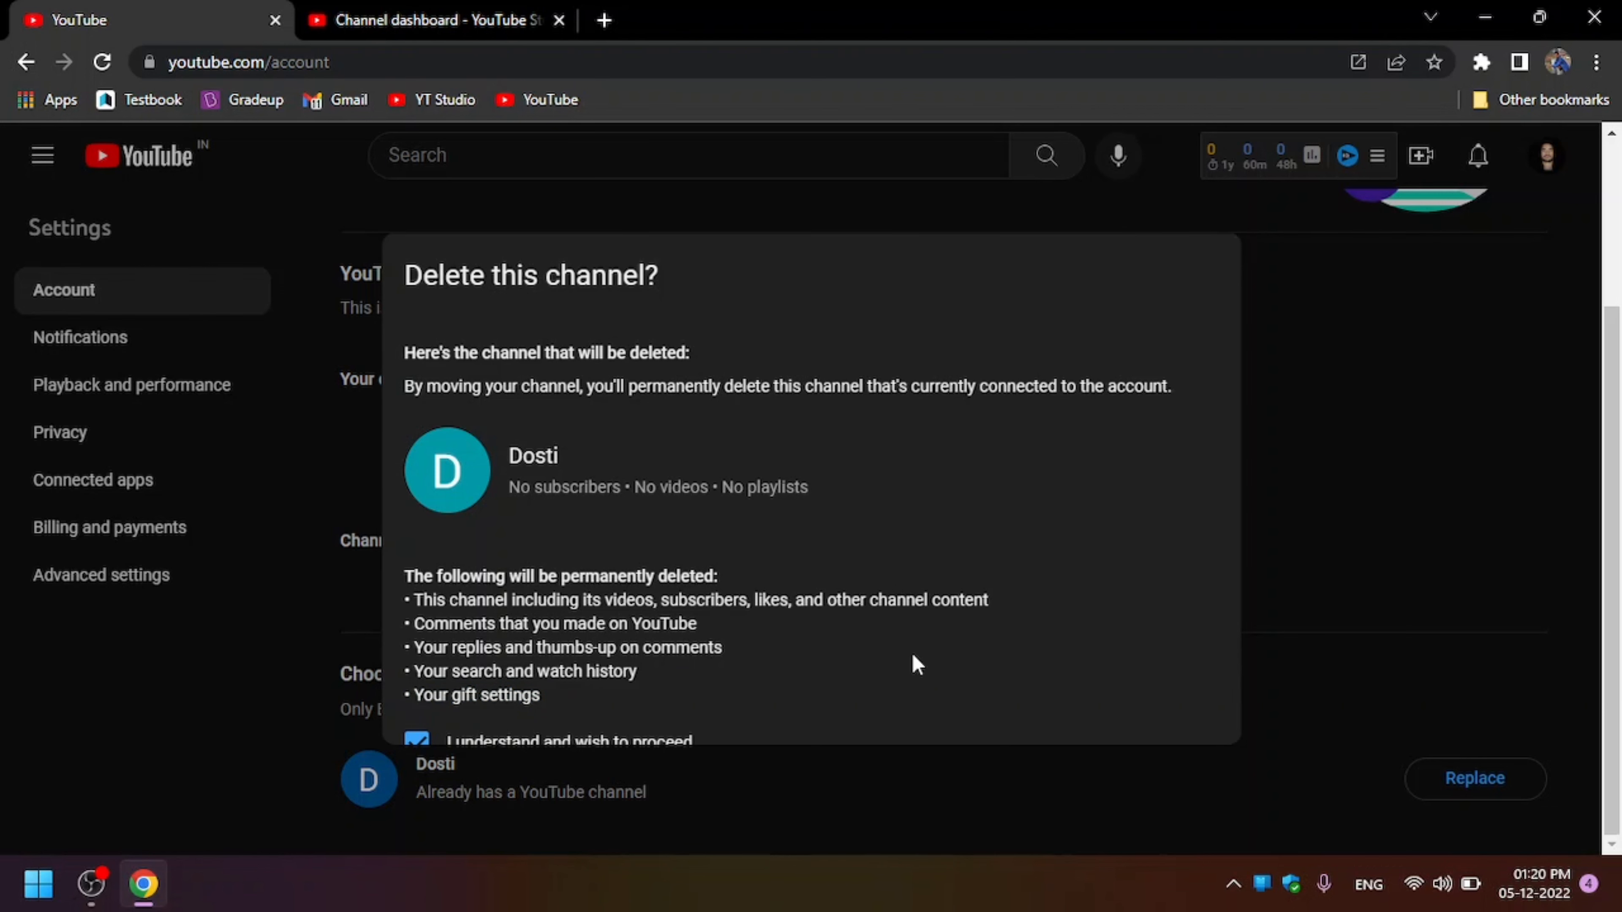
pyautogui.click(1250, 530)
pyautogui.click(1473, 803)
pyautogui.click(416, 740)
pyautogui.hotkey('ctrl', '-')
pyautogui.hotkey('ctrl', '-')
pyautogui.hotkey('ctrl', '-')
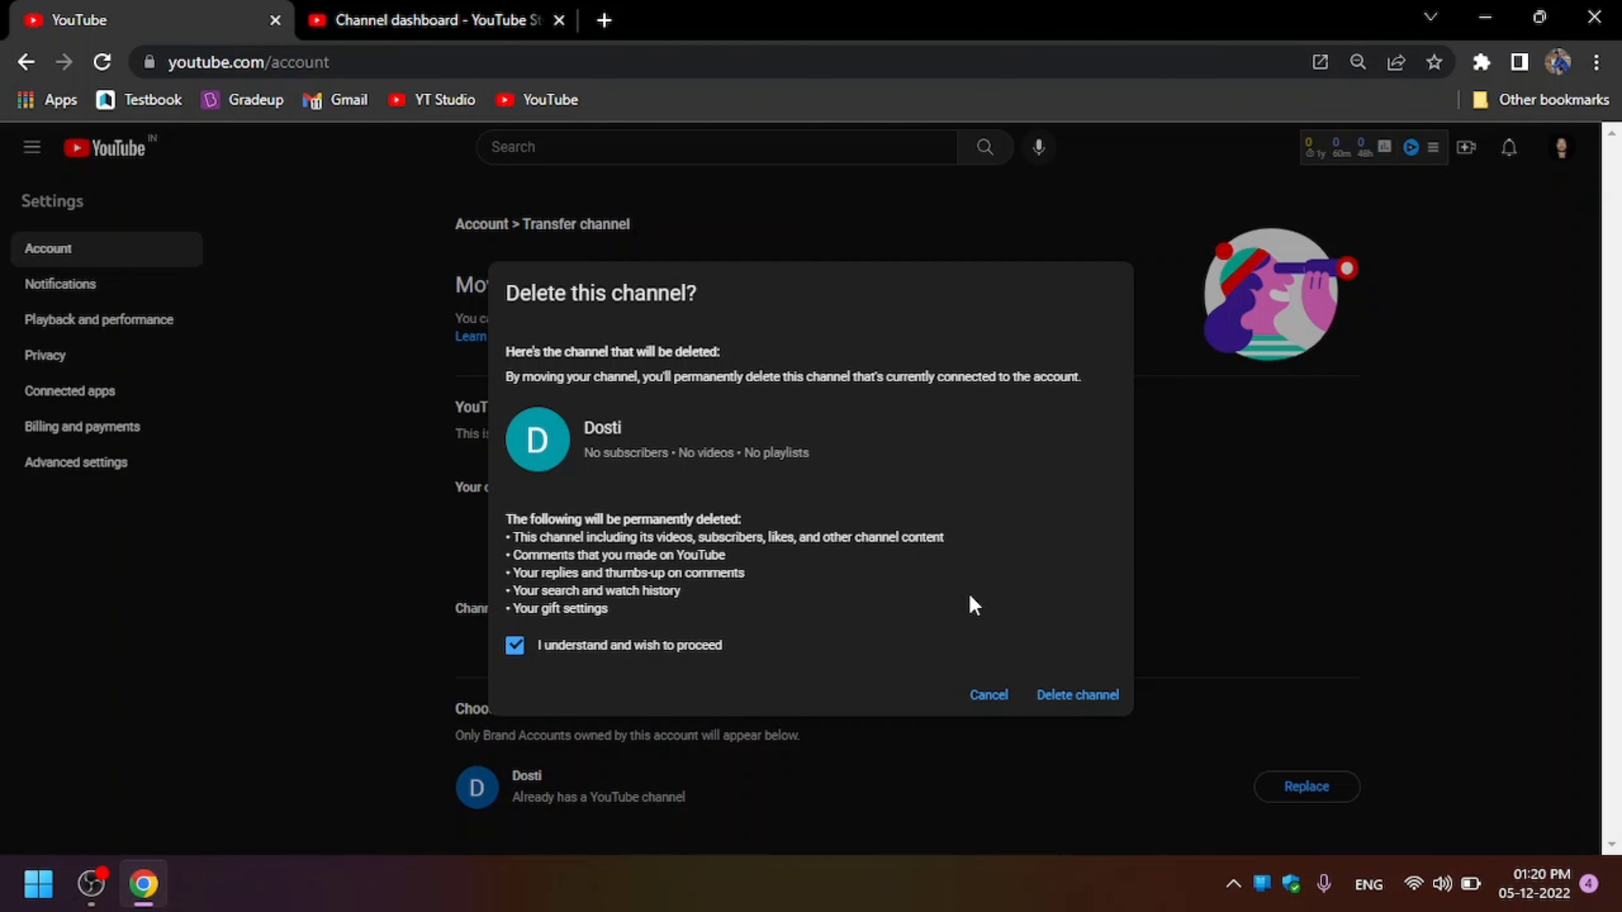
pyautogui.hotkey('ctrl', '+')
pyautogui.hotkey('ctrl', '+')
pyautogui.hotkey('ctrl', '+')
pyautogui.hotkey('ctrl', '+')
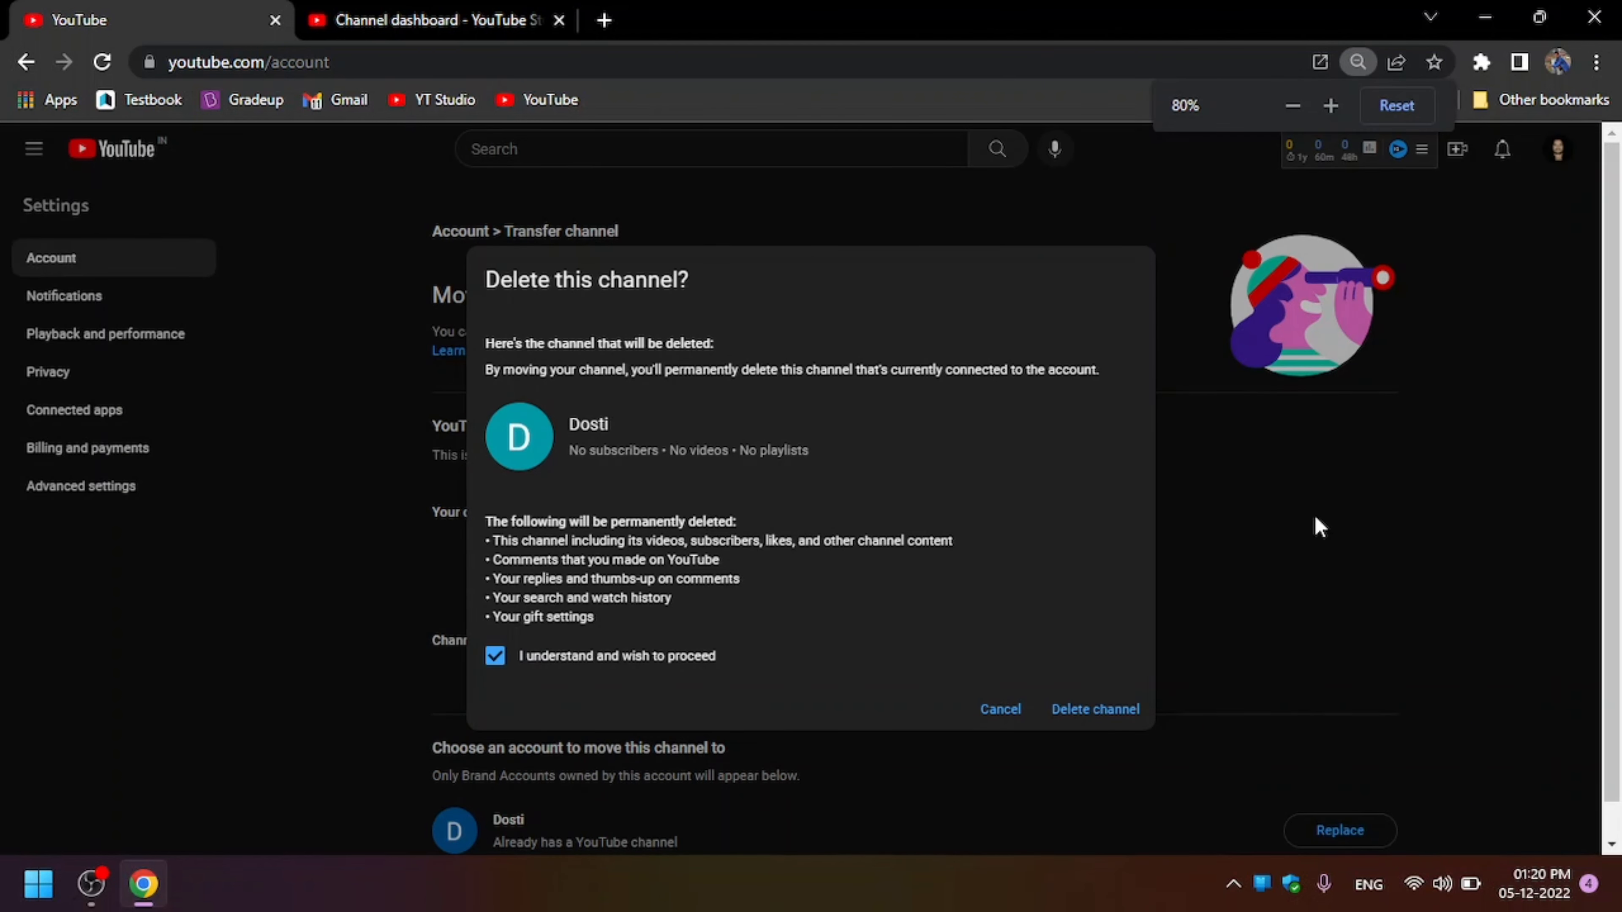
pyautogui.hotkey('ctrl', '-')
pyautogui.hotkey('ctrl', '-')
pyautogui.hotkey('ctrl', '-')
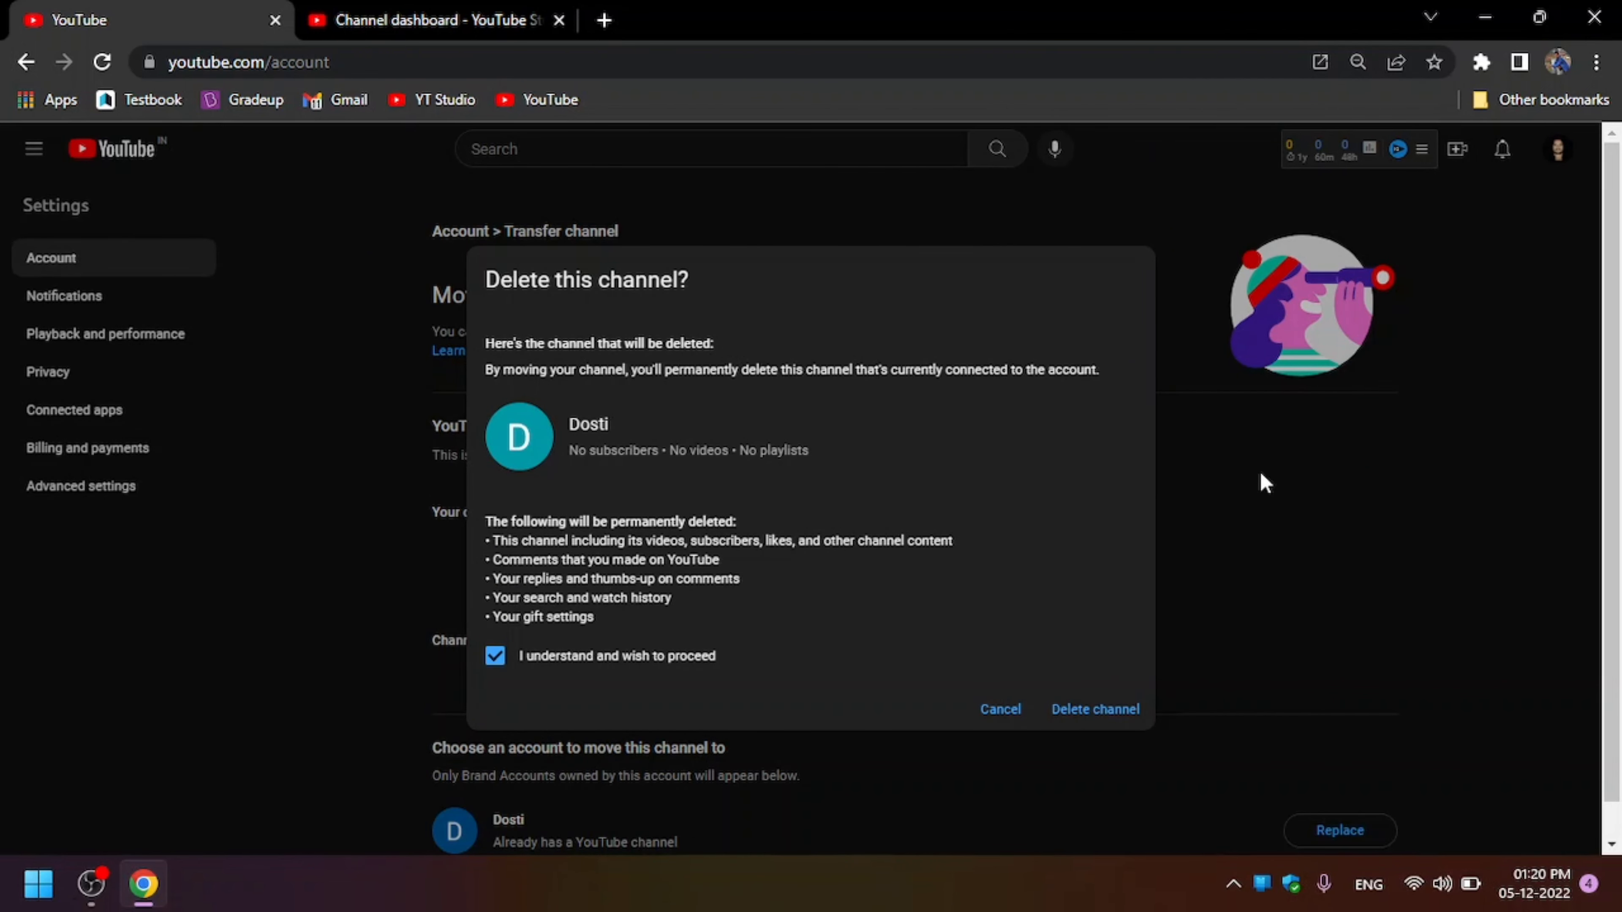
pyautogui.hotkey('ctrl', '-')
pyautogui.hotkey('ctrl', '-')
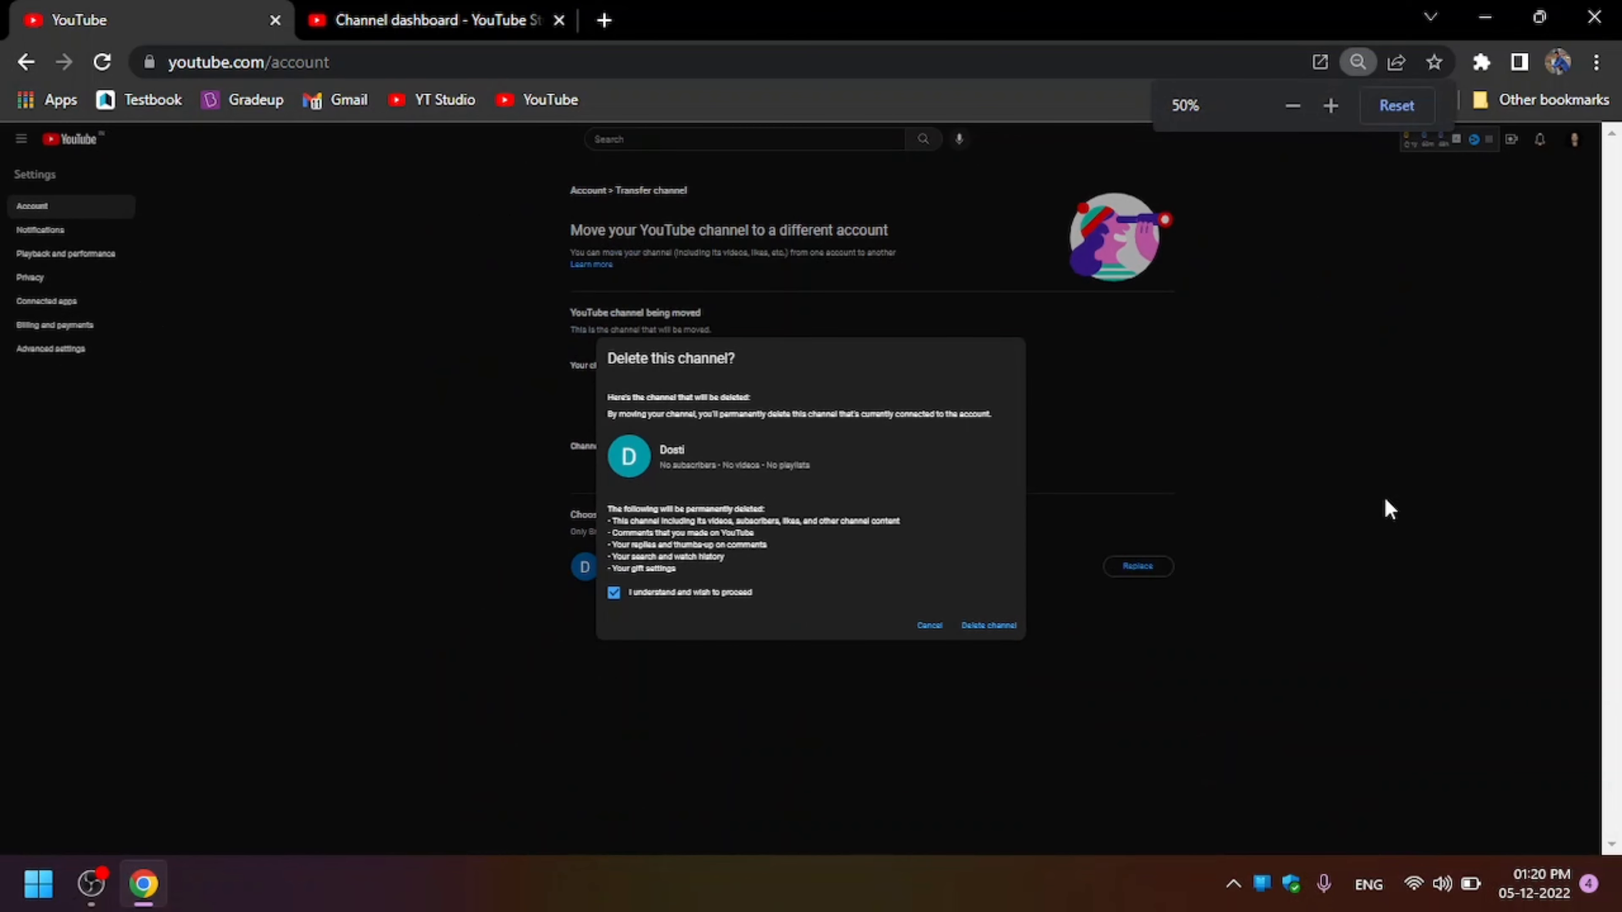
pyautogui.hotkey('ctrl', '+')
pyautogui.hotkey('ctrl', '+')
pyautogui.hotkey('ctrl', '+')
pyautogui.hotkey('ctrl', '+')
pyautogui.hotkey('ctrl', '-')
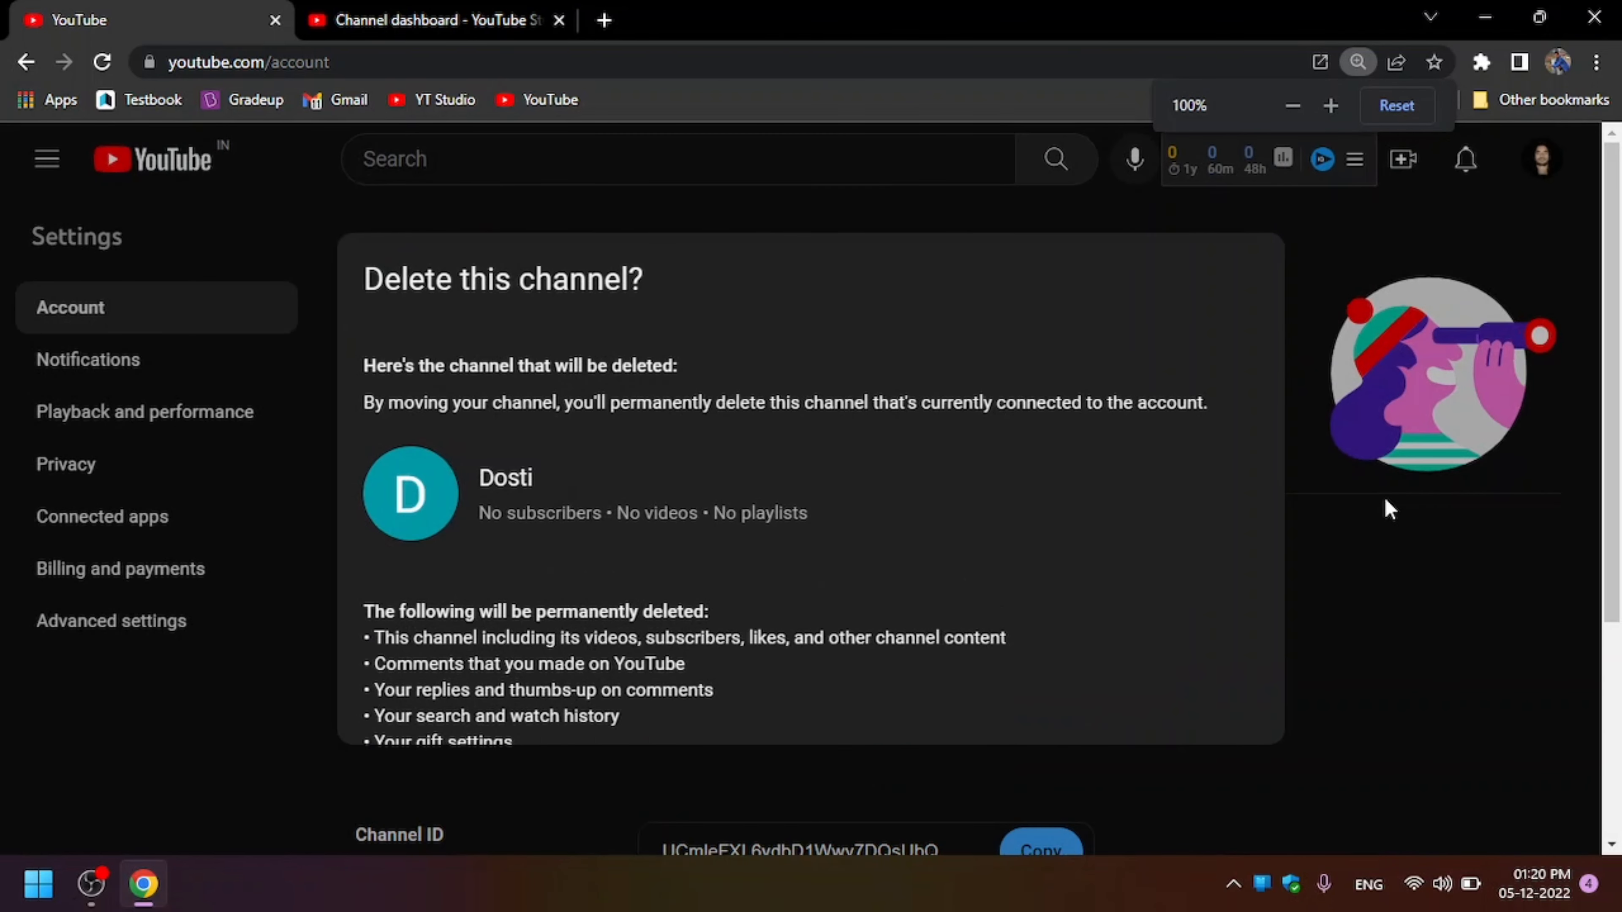
# - Delete the existing Dosti channel and confirm moving the Dostified Gamers channel to that account
pyautogui.hotkey('ctrl', '-')
pyautogui.hotkey('ctrl', '-')
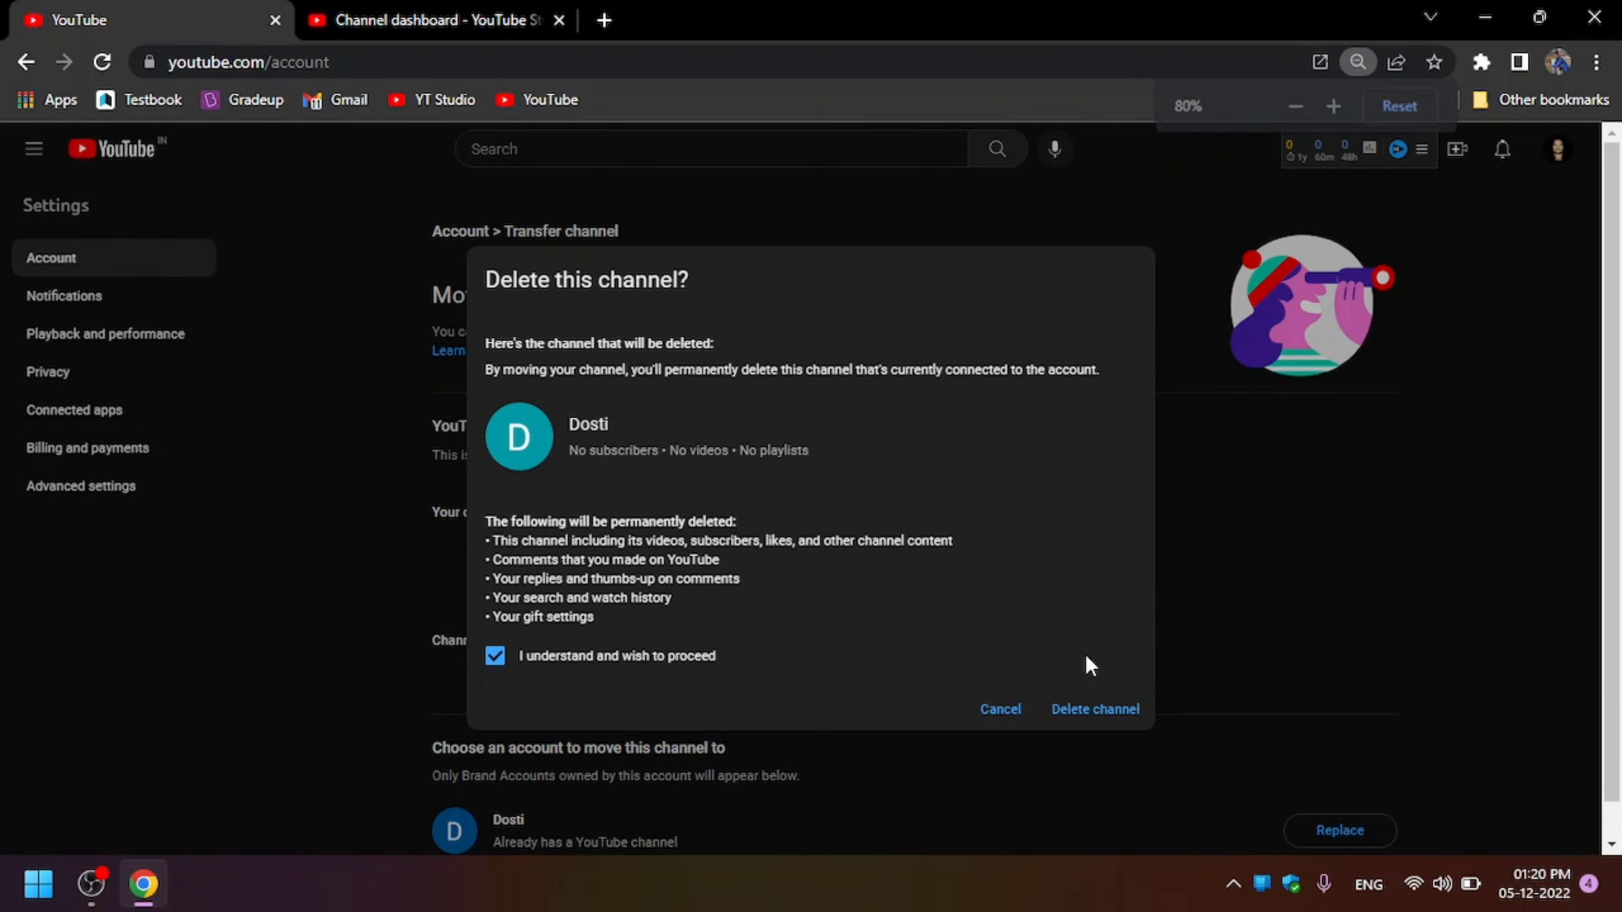
pyautogui.click(1096, 710)
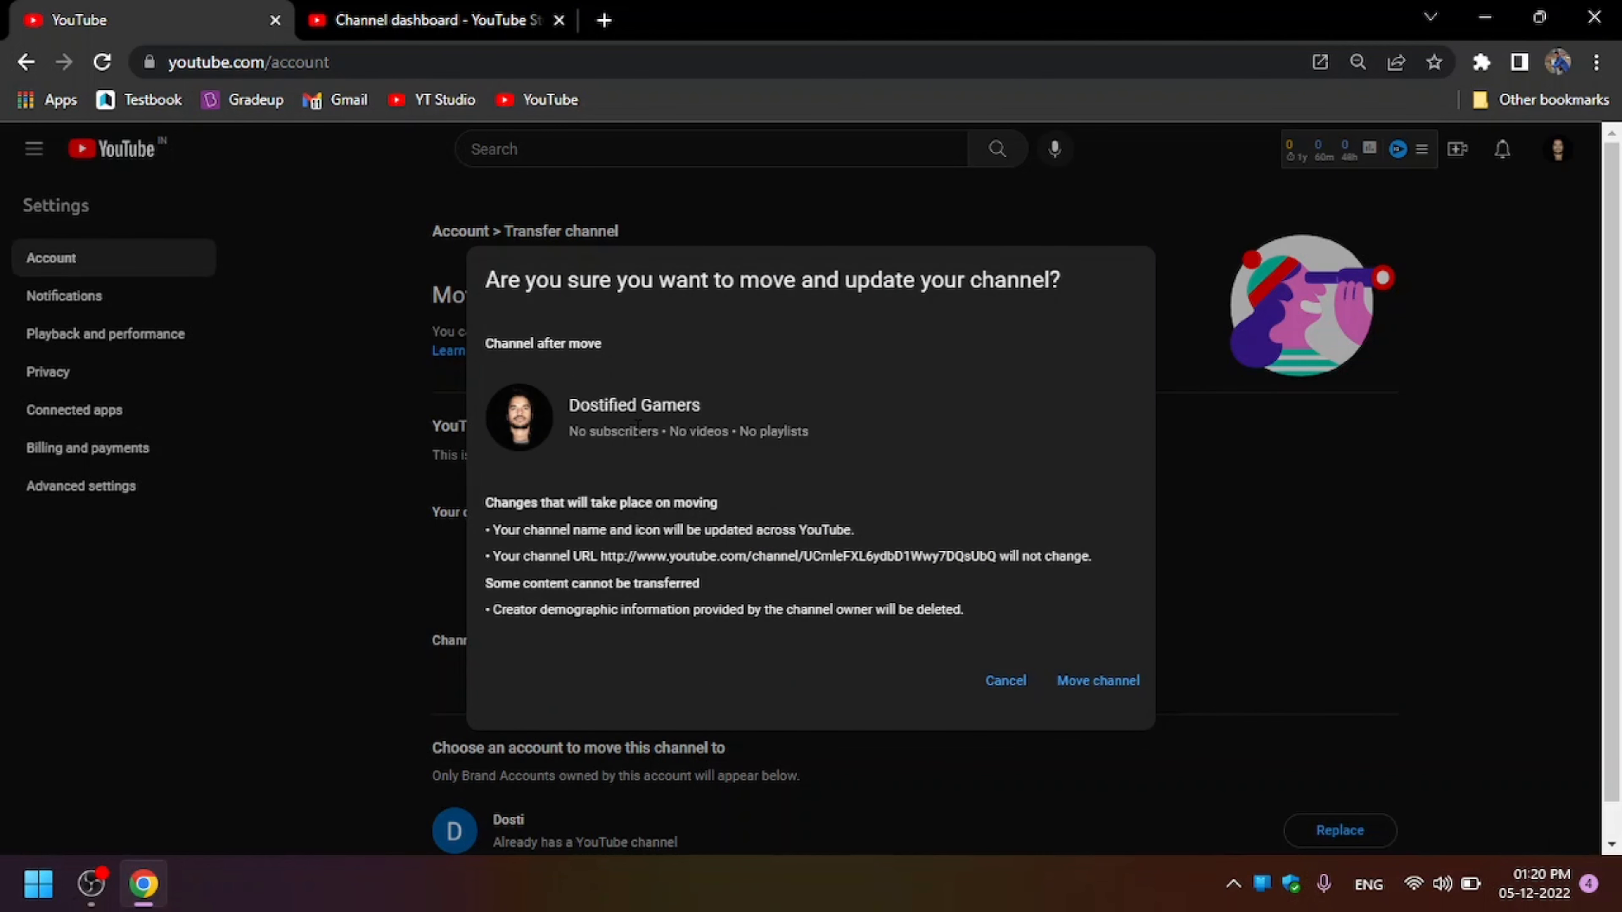
pyautogui.click(1085, 681)
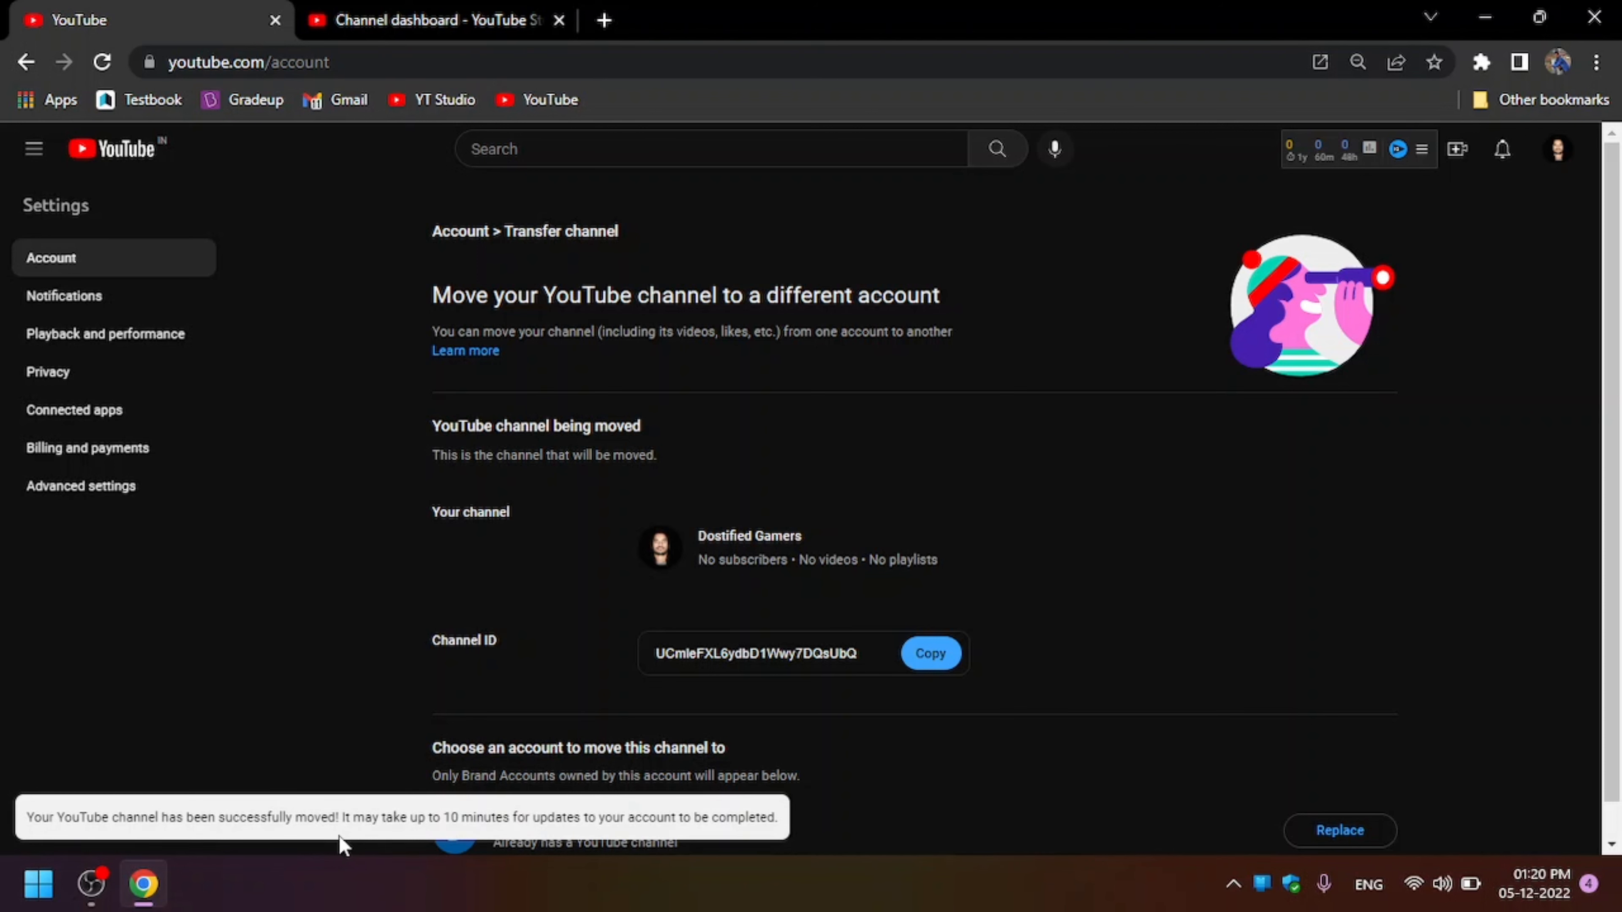
# - Review the channel being moved, its channel ID and the listed destination accounts on the transfer page
pyautogui.hotkey('ctrl', '+')
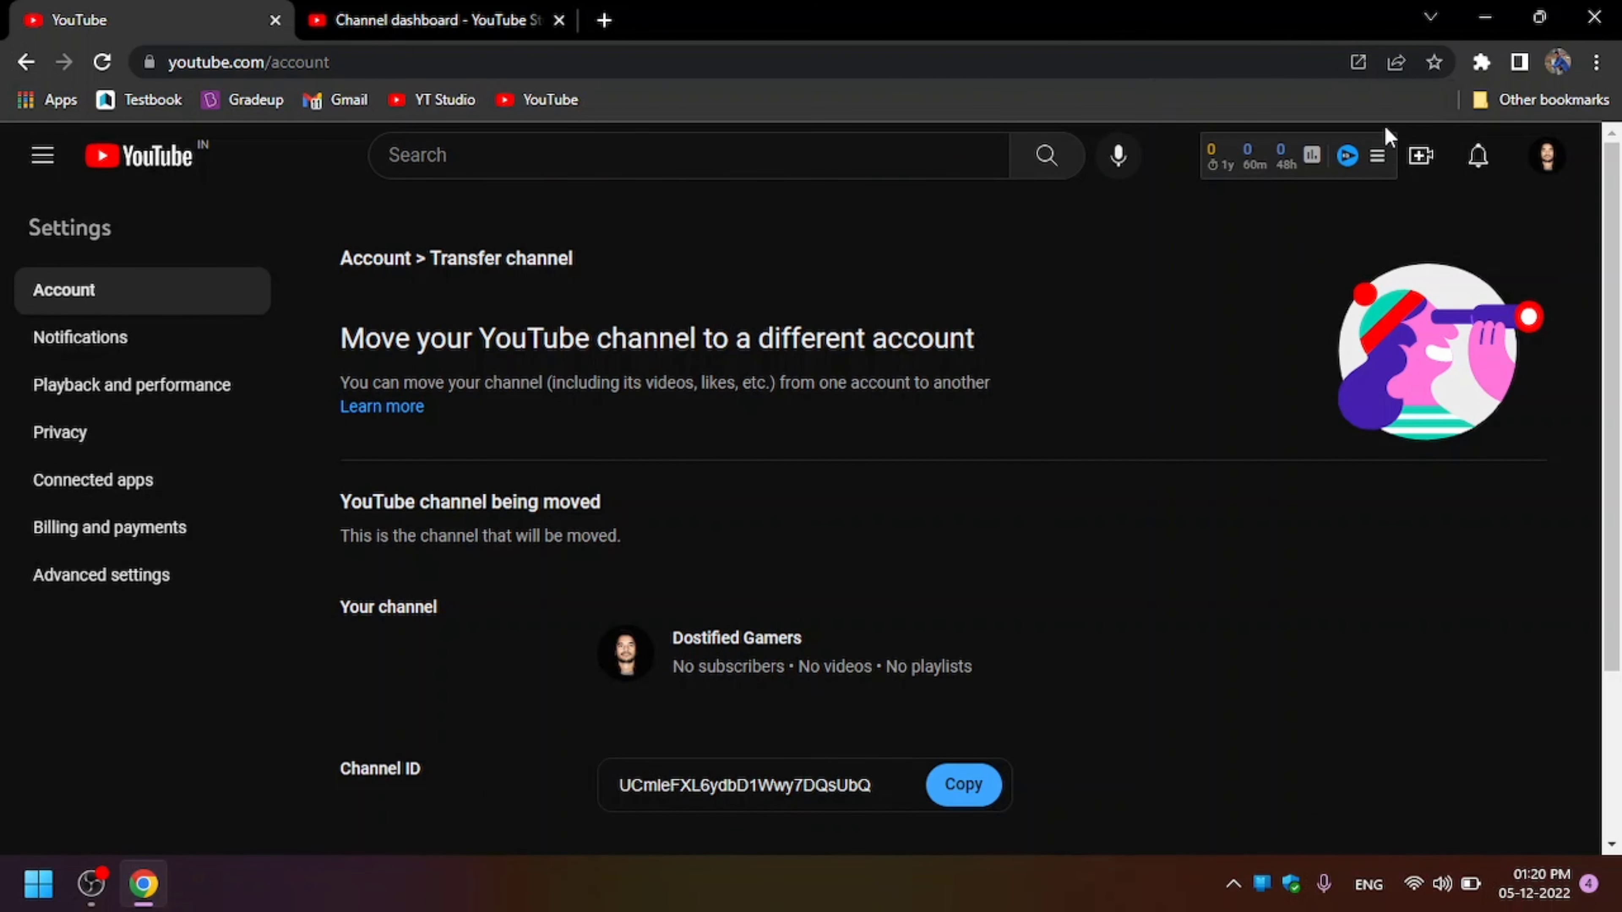
pyautogui.scroll(-2, 1445, 670)
pyautogui.hotkey('ctrl', '-')
pyautogui.hotkey('ctrl', '+')
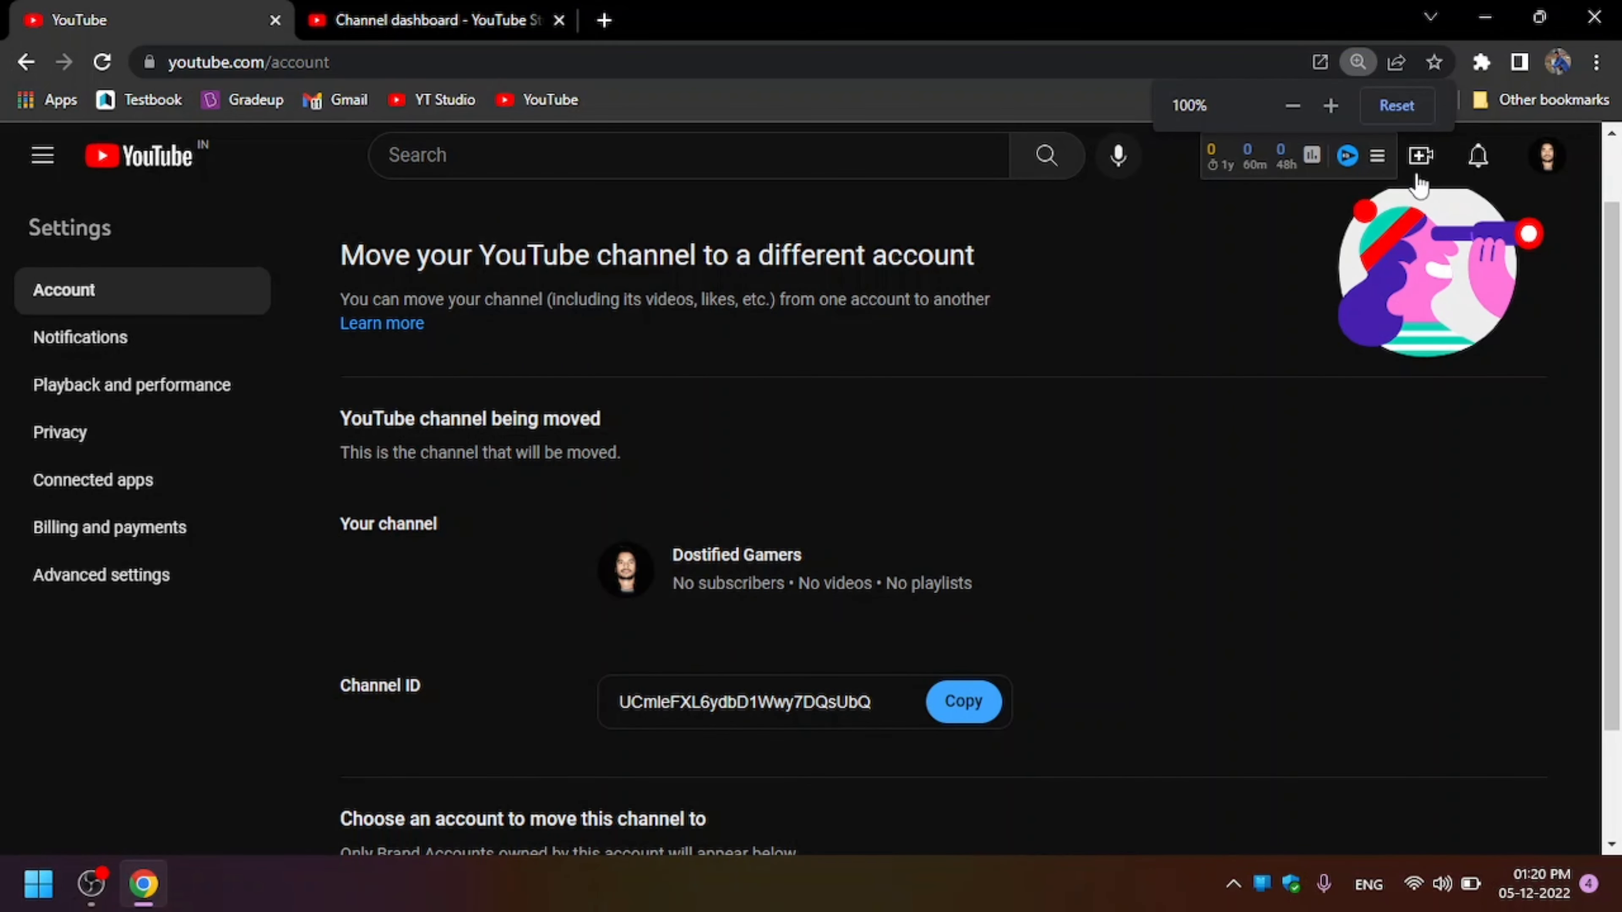
pyautogui.moveTo(1377, 155)
pyautogui.scroll(-3, 1220, 517)
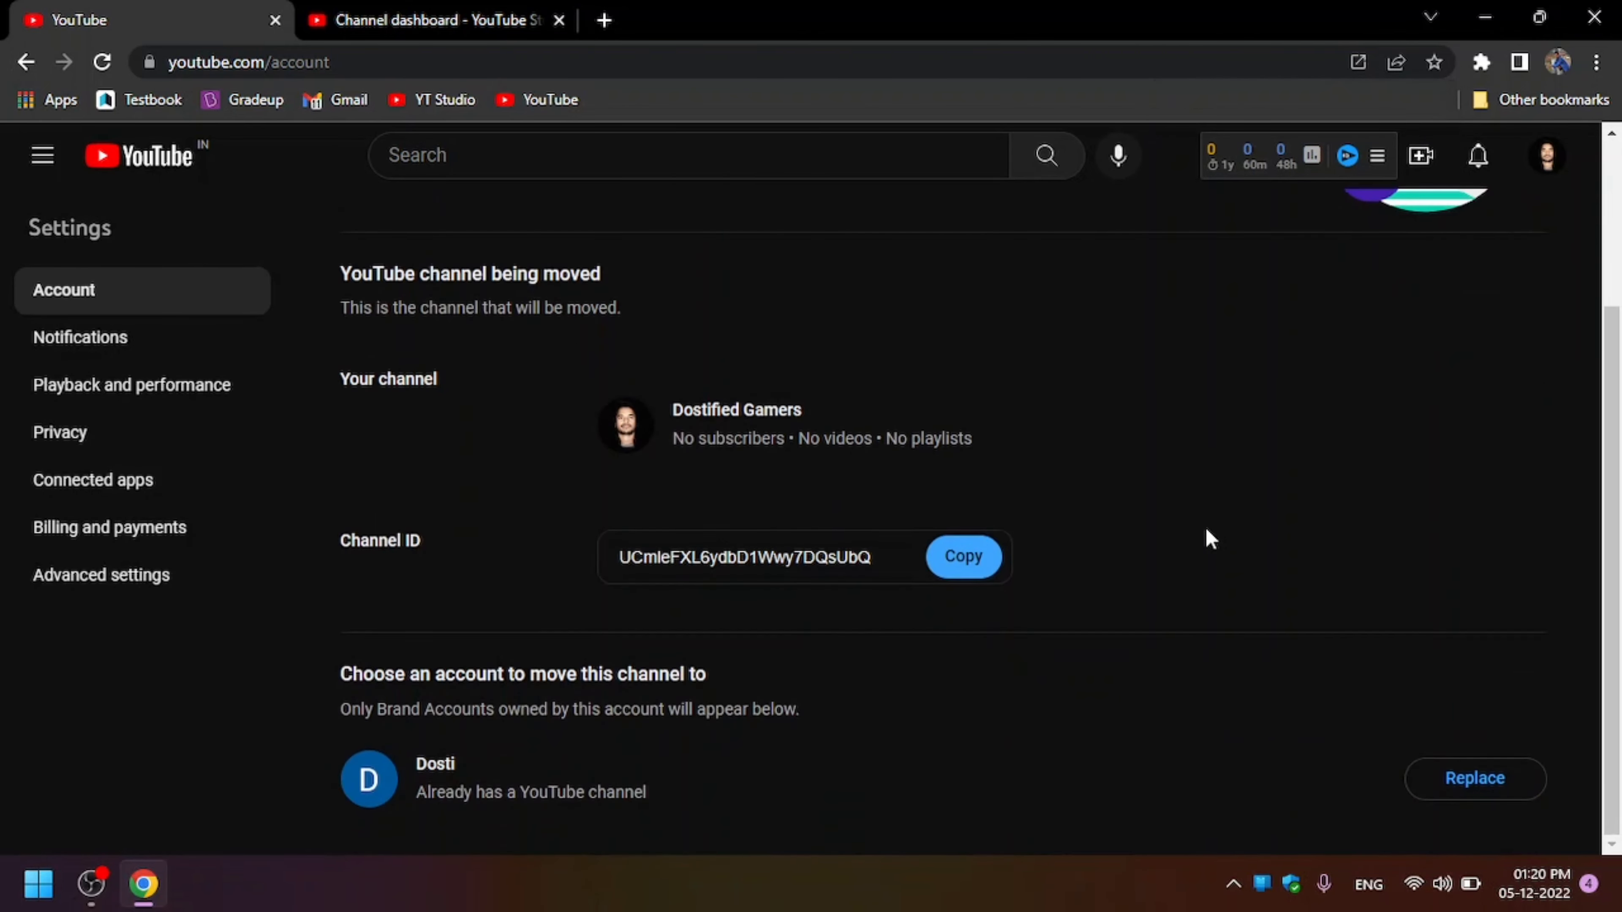
pyautogui.scroll(4, 1206, 529)
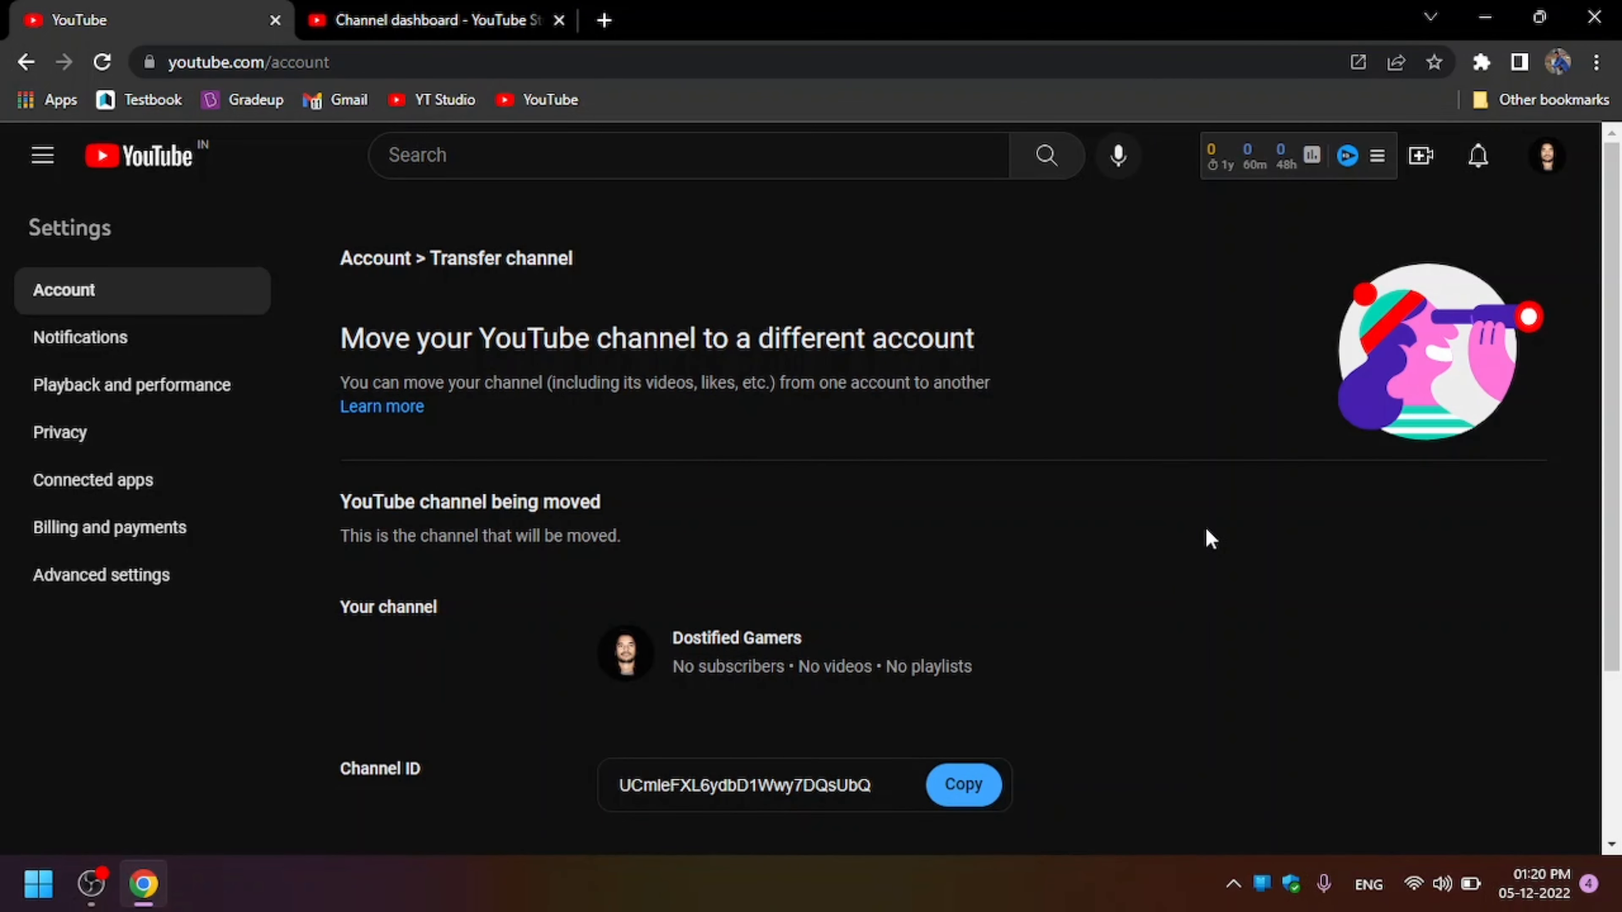
pyautogui.scroll(-4, 1206, 529)
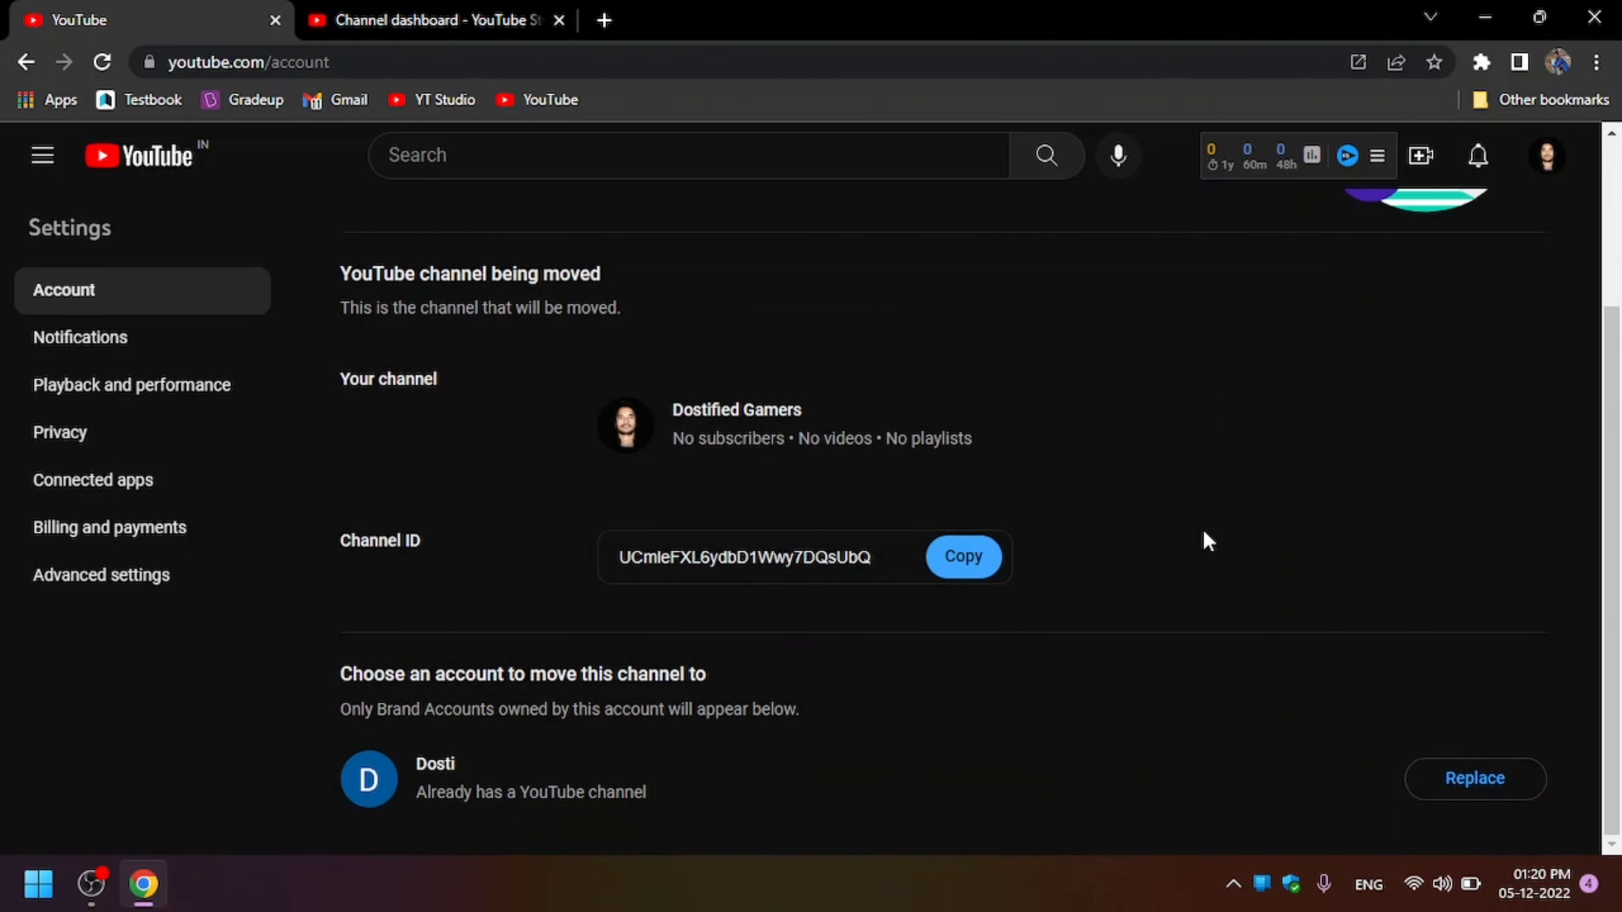
pyautogui.scroll(4, 1181, 520)
# - Check the accounts available for switching and list all channels of the signed-in account
pyautogui.click(1548, 158)
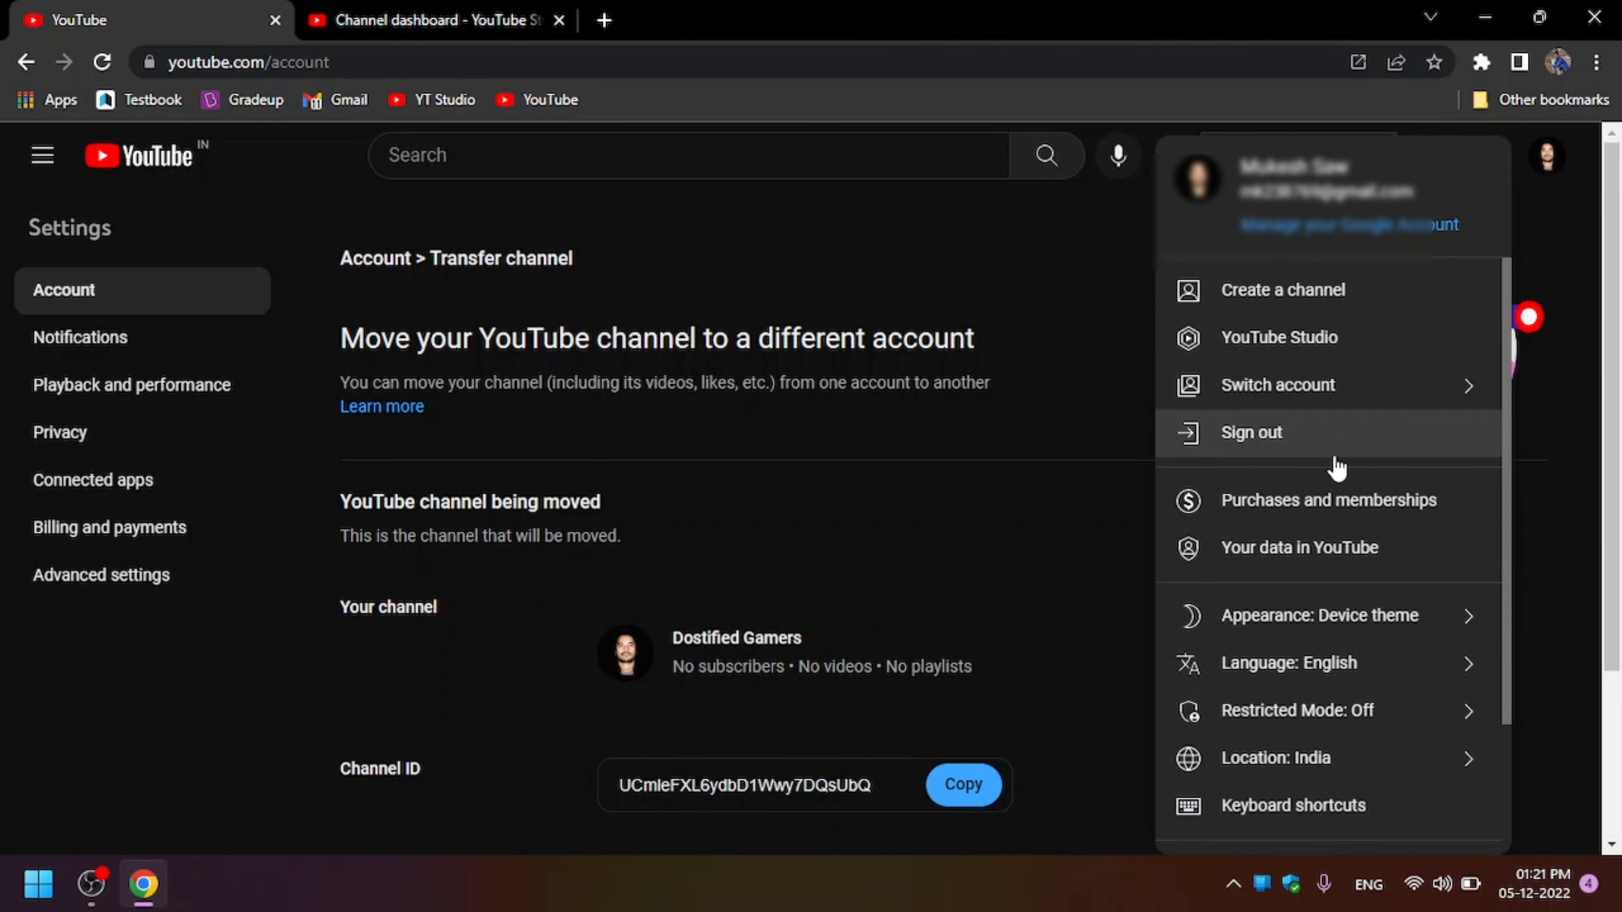
pyautogui.click(1369, 403)
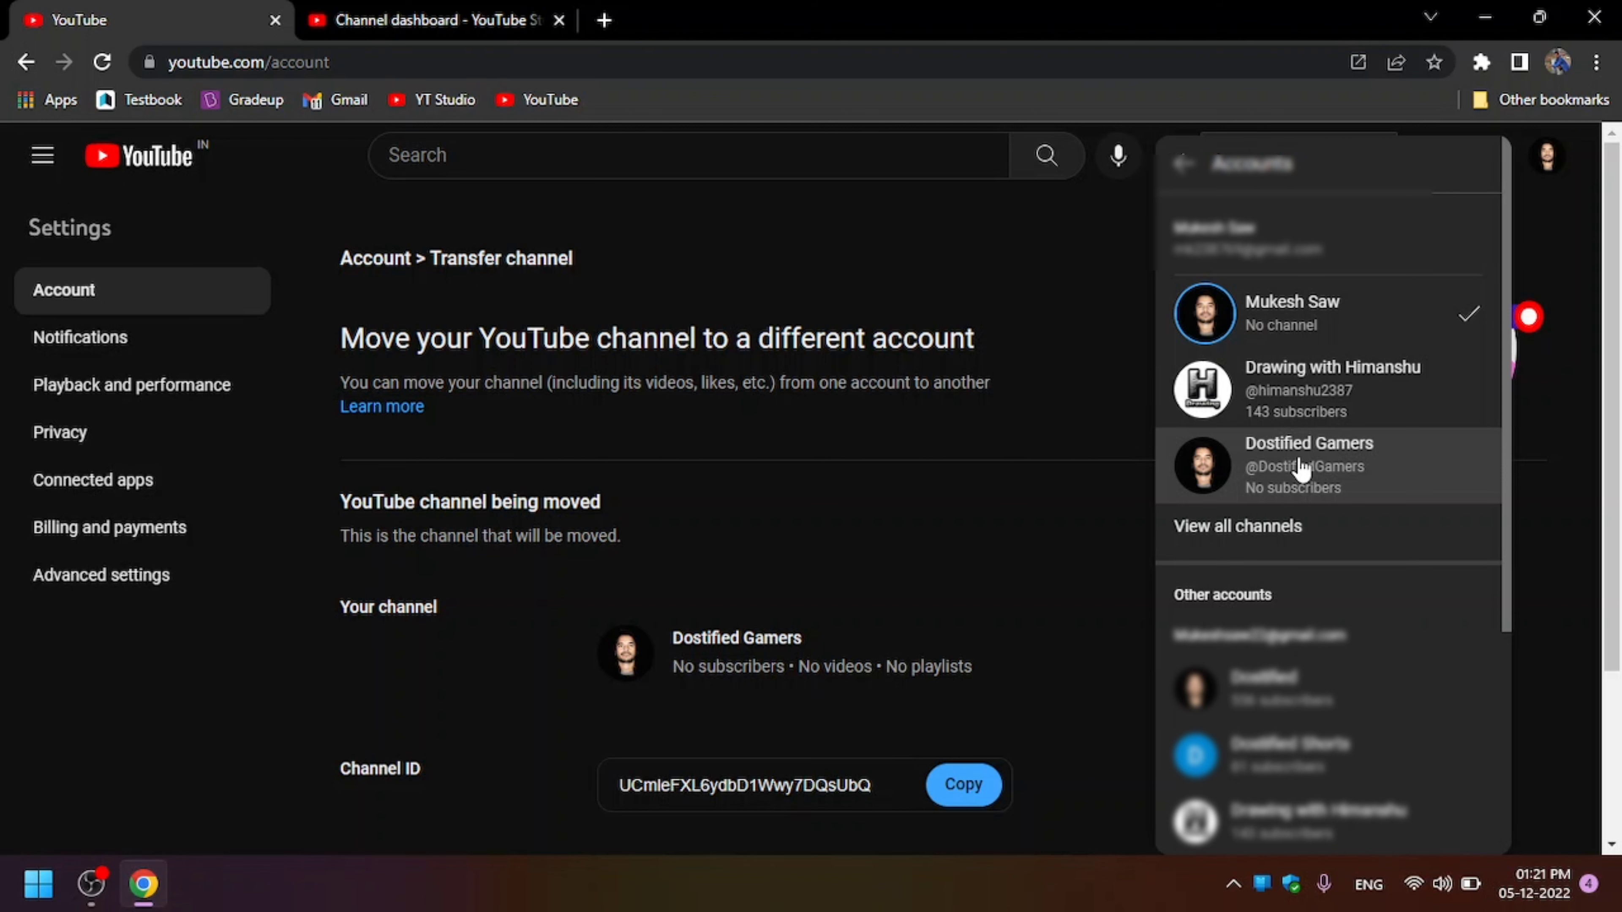
pyautogui.click(1221, 540)
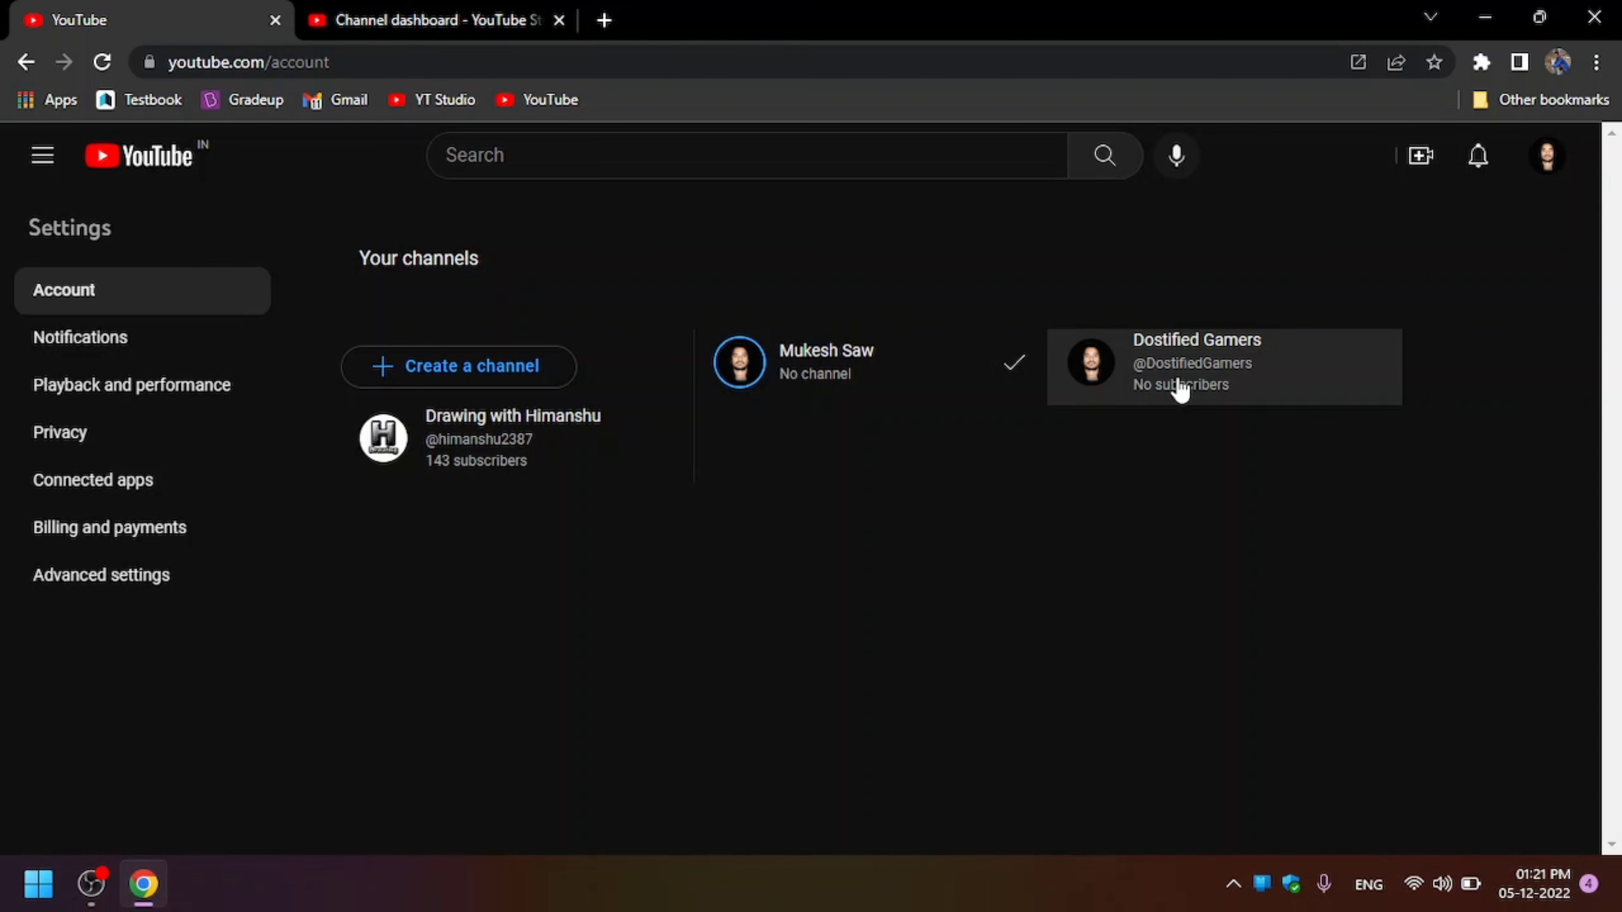
# - Switch to the YouTube Studio page, dismiss the unfinished user invitation and close the channel settings
pyautogui.click(388, 16)
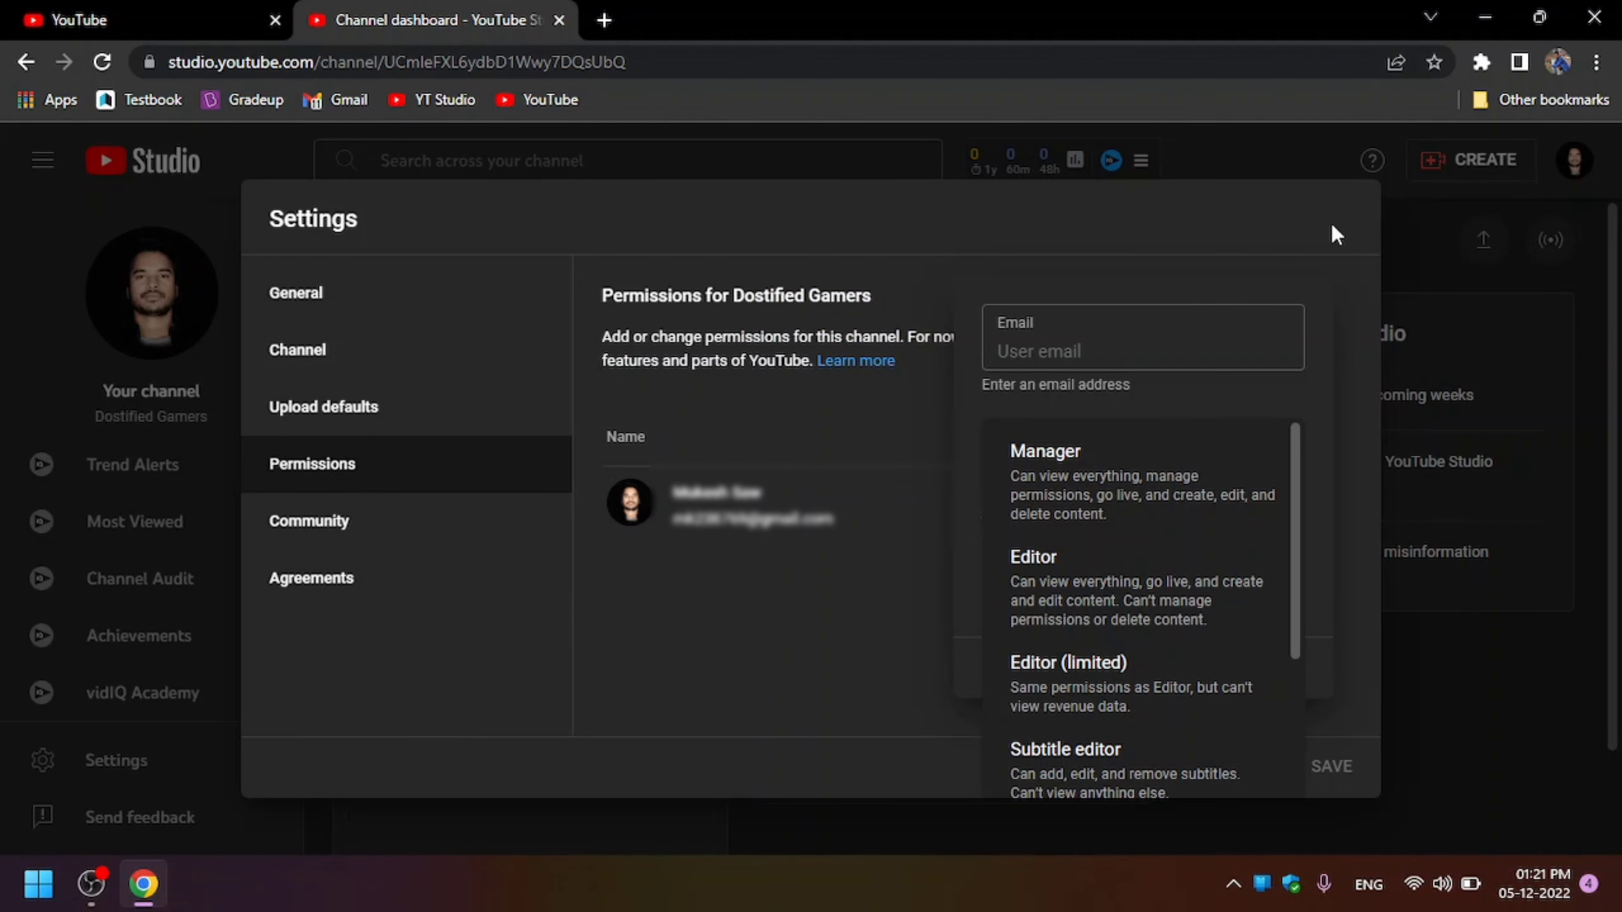
pyautogui.click(1379, 766)
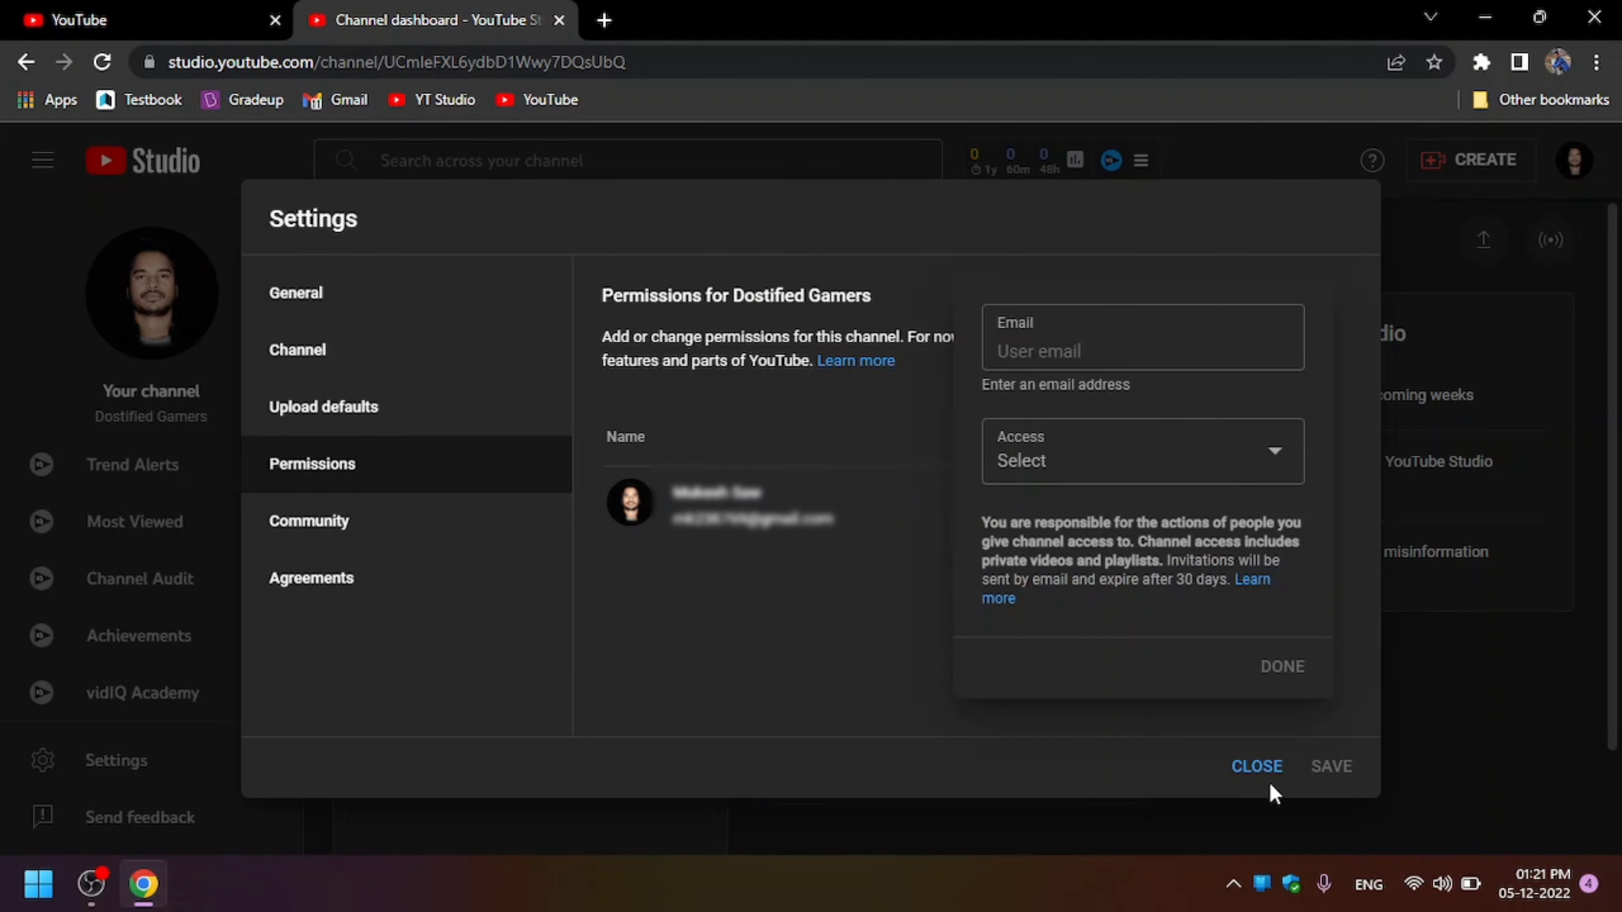
pyautogui.click(1256, 774)
pyautogui.click(1256, 774)
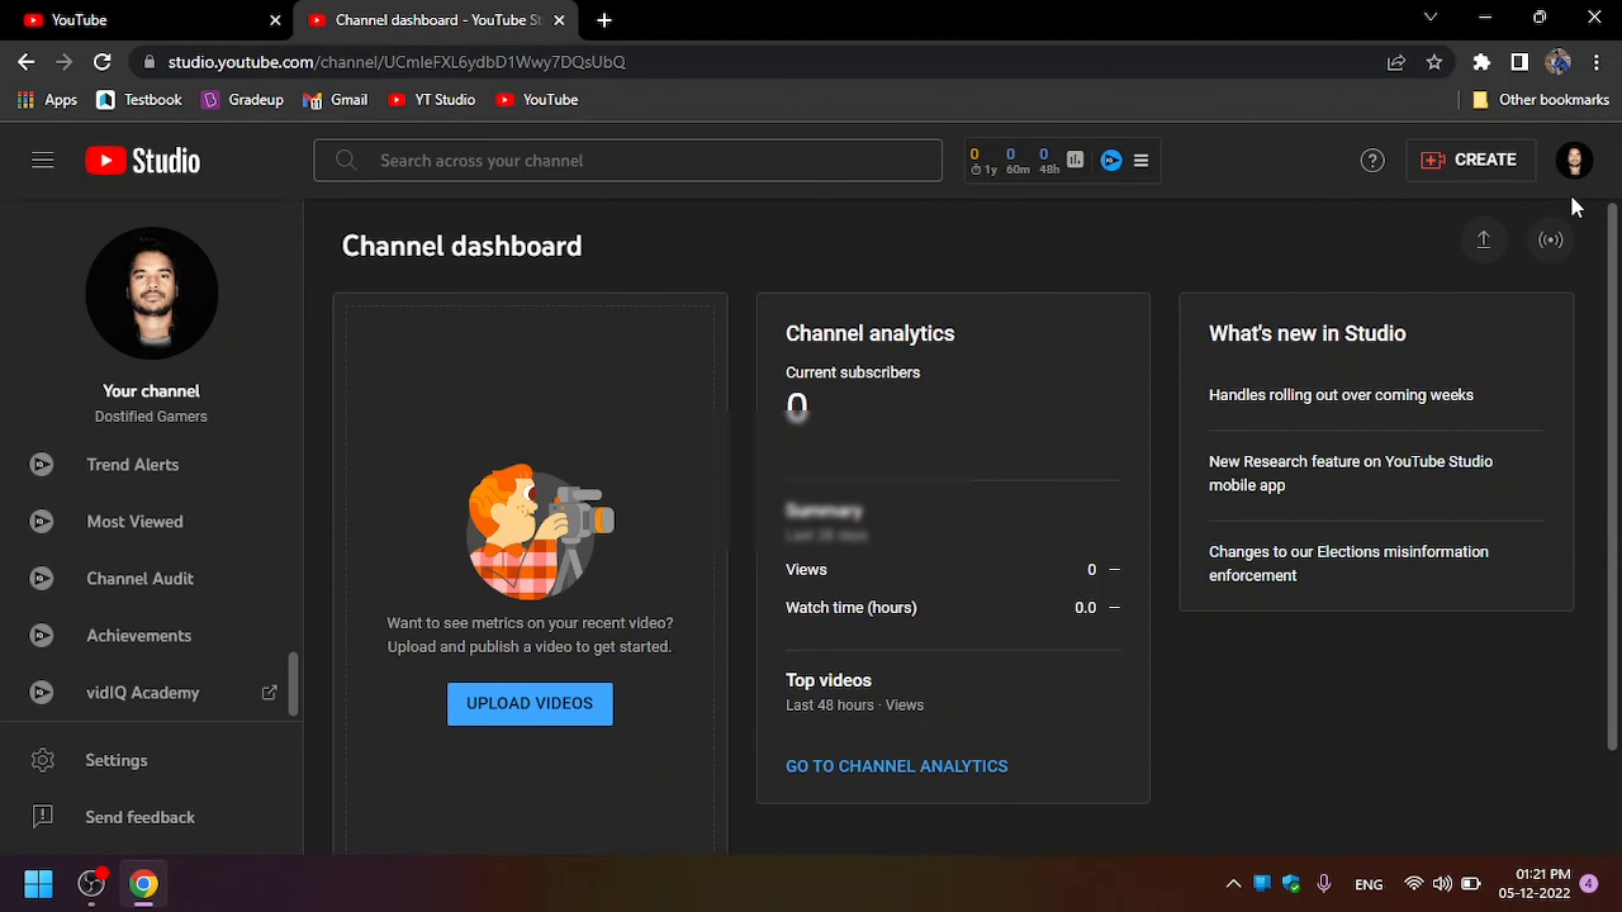
# - Switch the Studio account to Dostified Gamers and dismiss the welcome message
pyautogui.click(1575, 161)
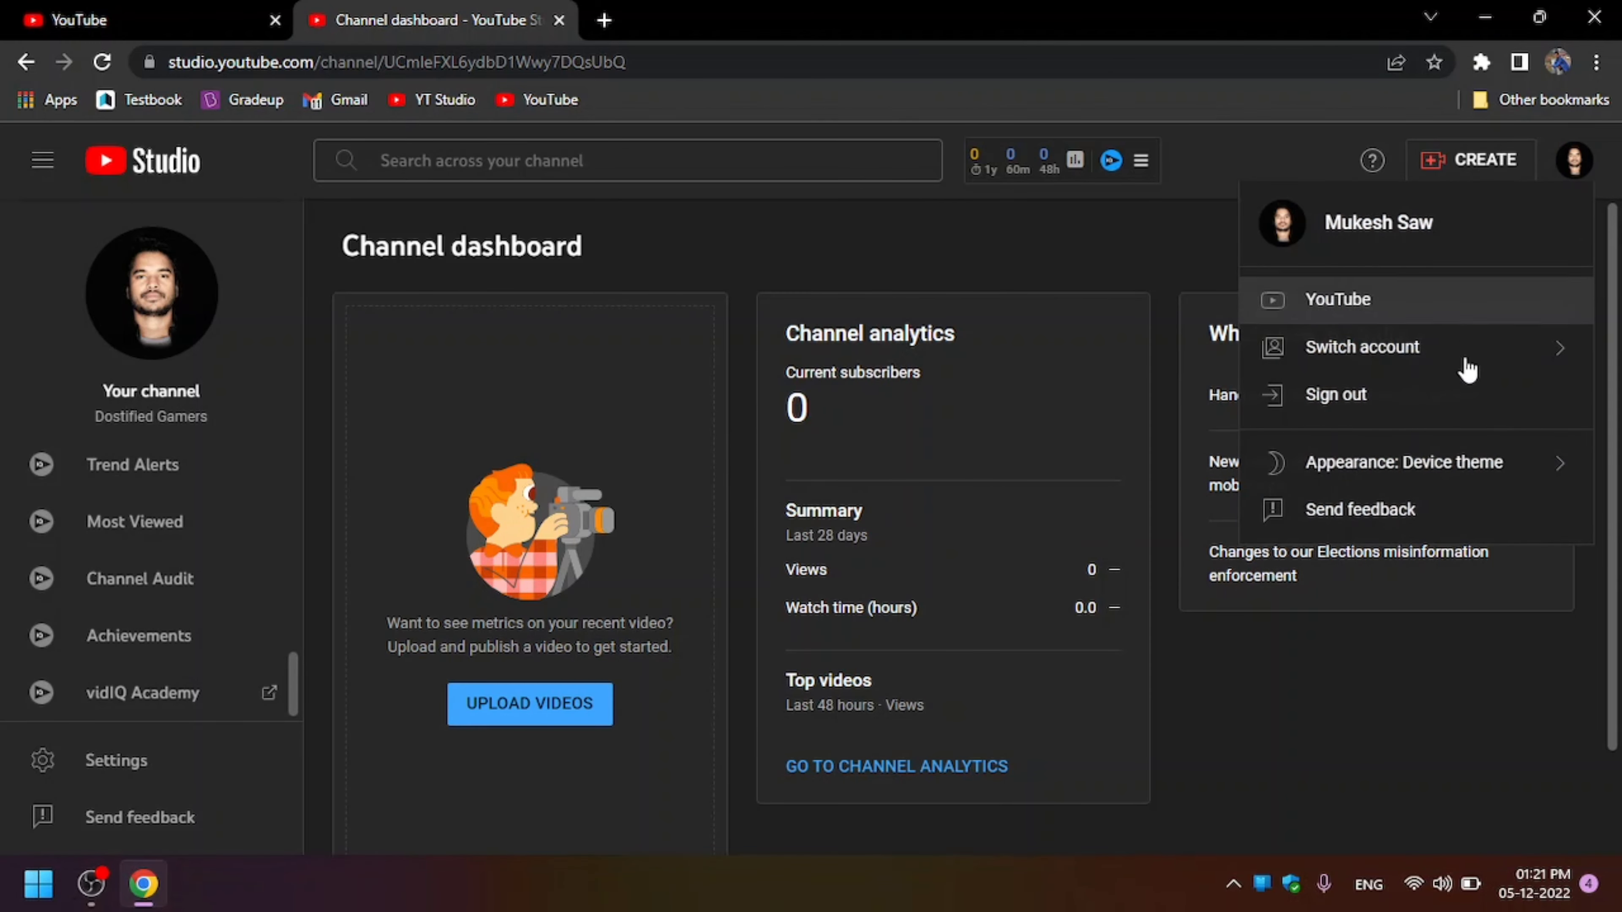
pyautogui.click(1468, 367)
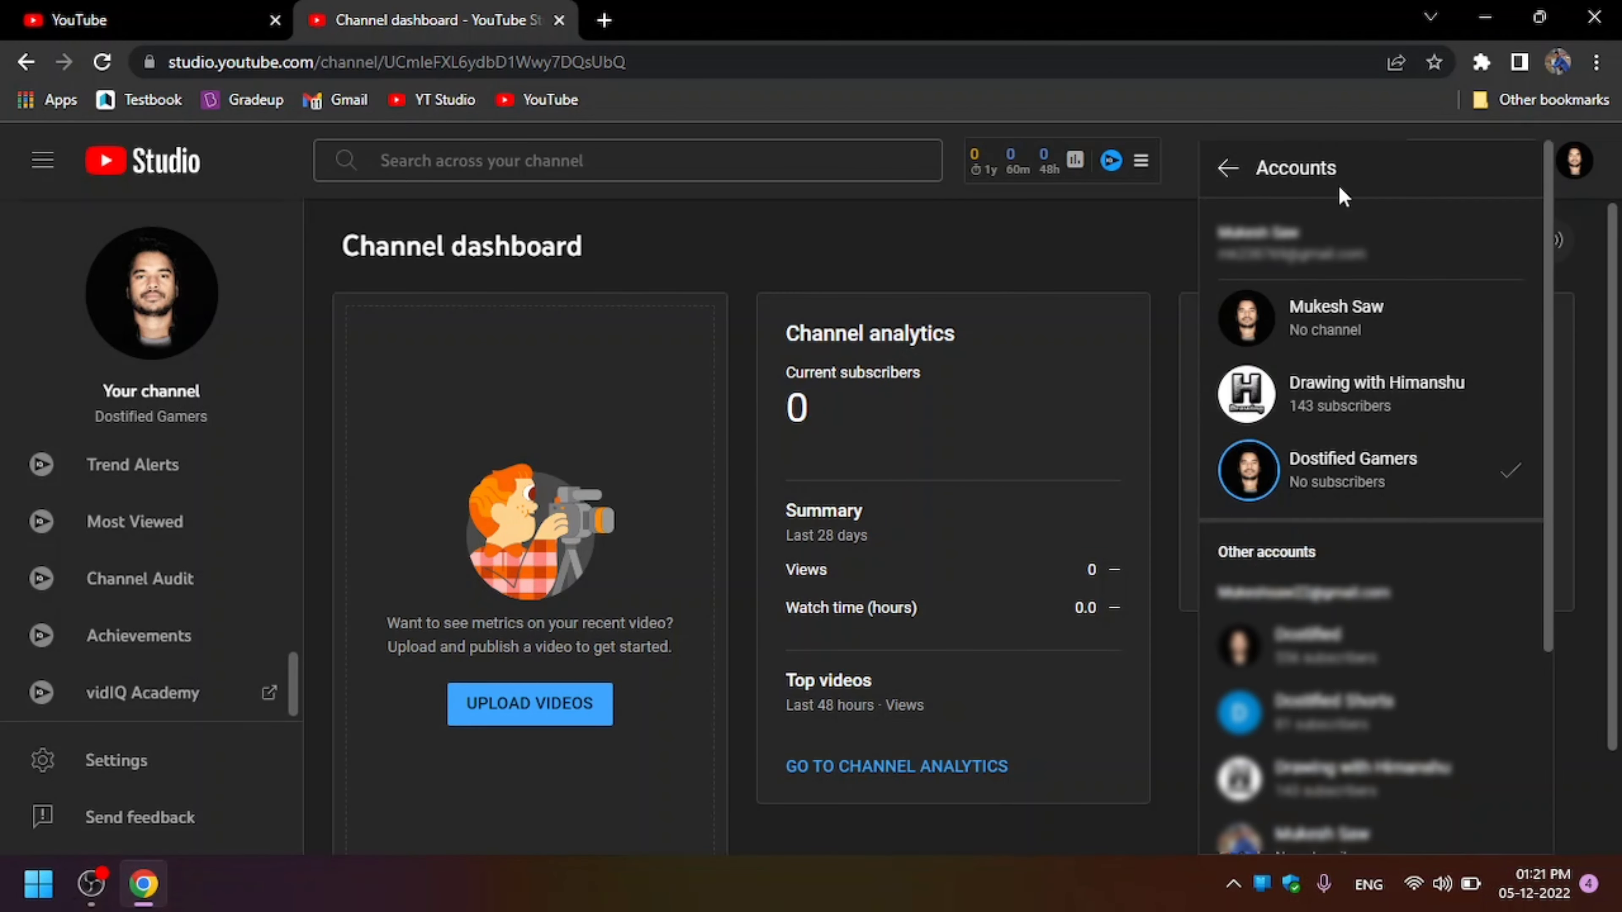
pyautogui.click(1373, 484)
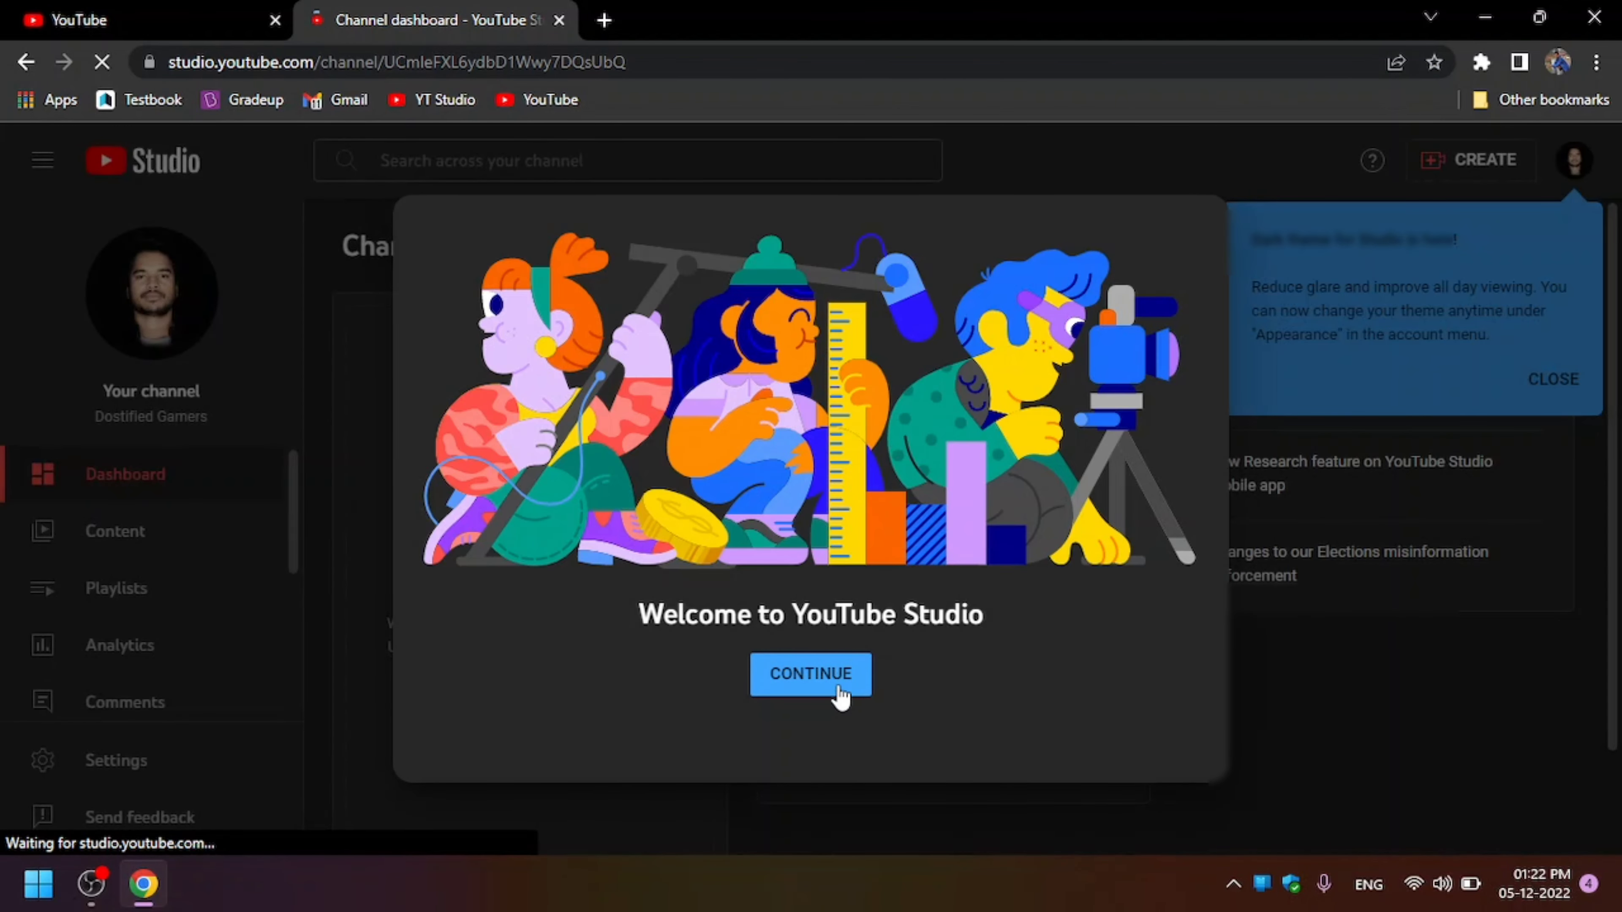
pyautogui.click(840, 693)
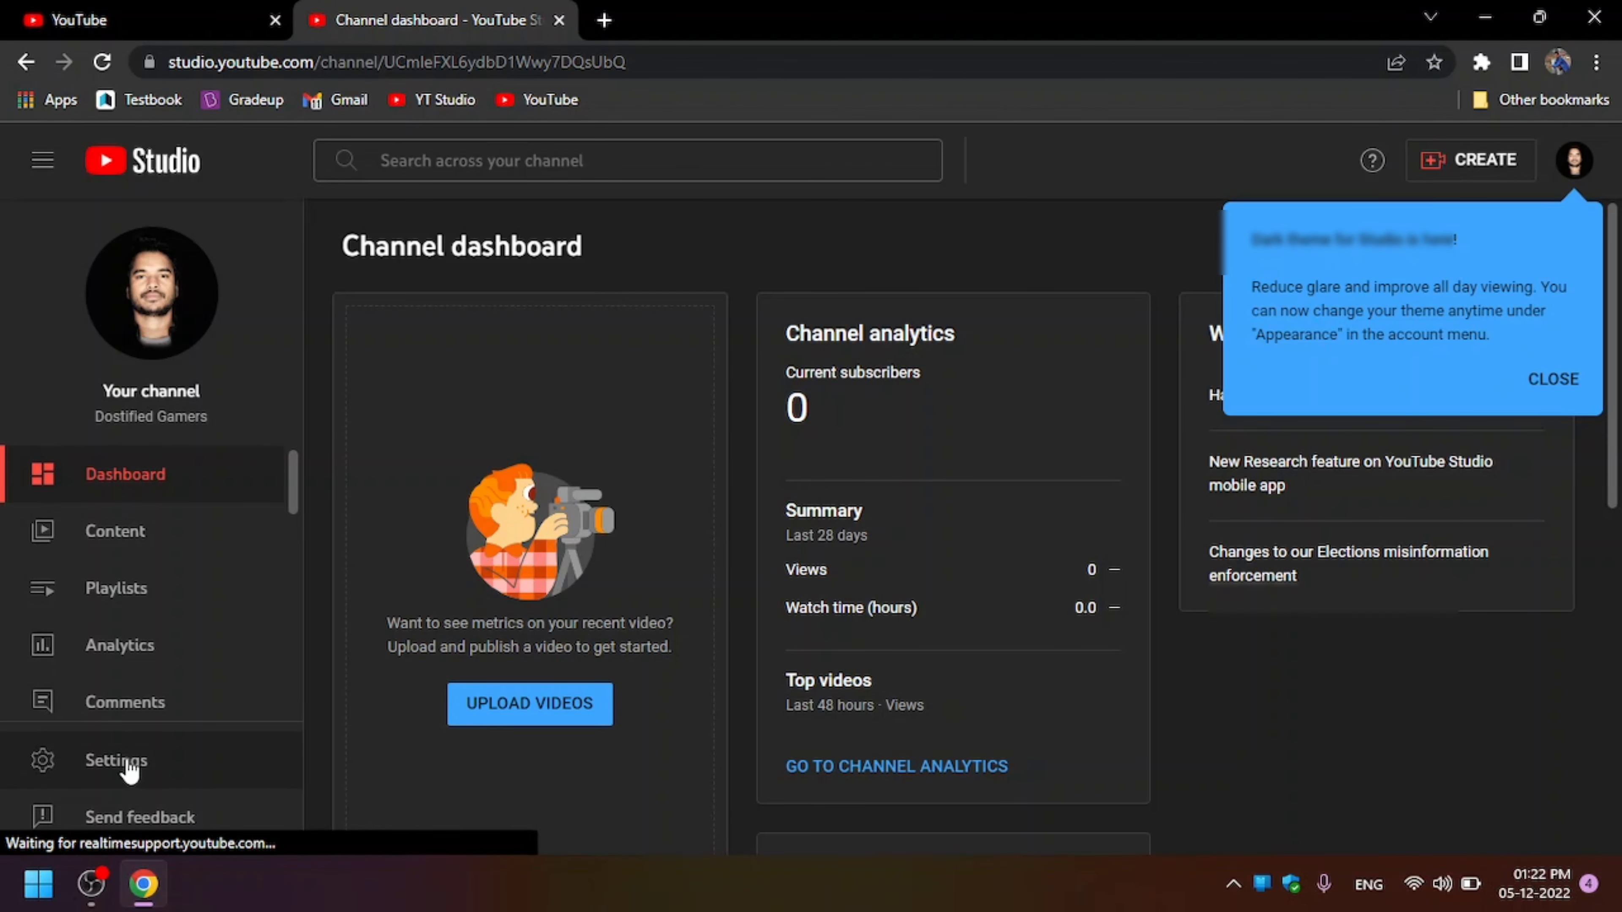
# - Move the Dostified Gamers permissions from the Brand Account to YouTube Studio, then close the settings
pyautogui.click(127, 763)
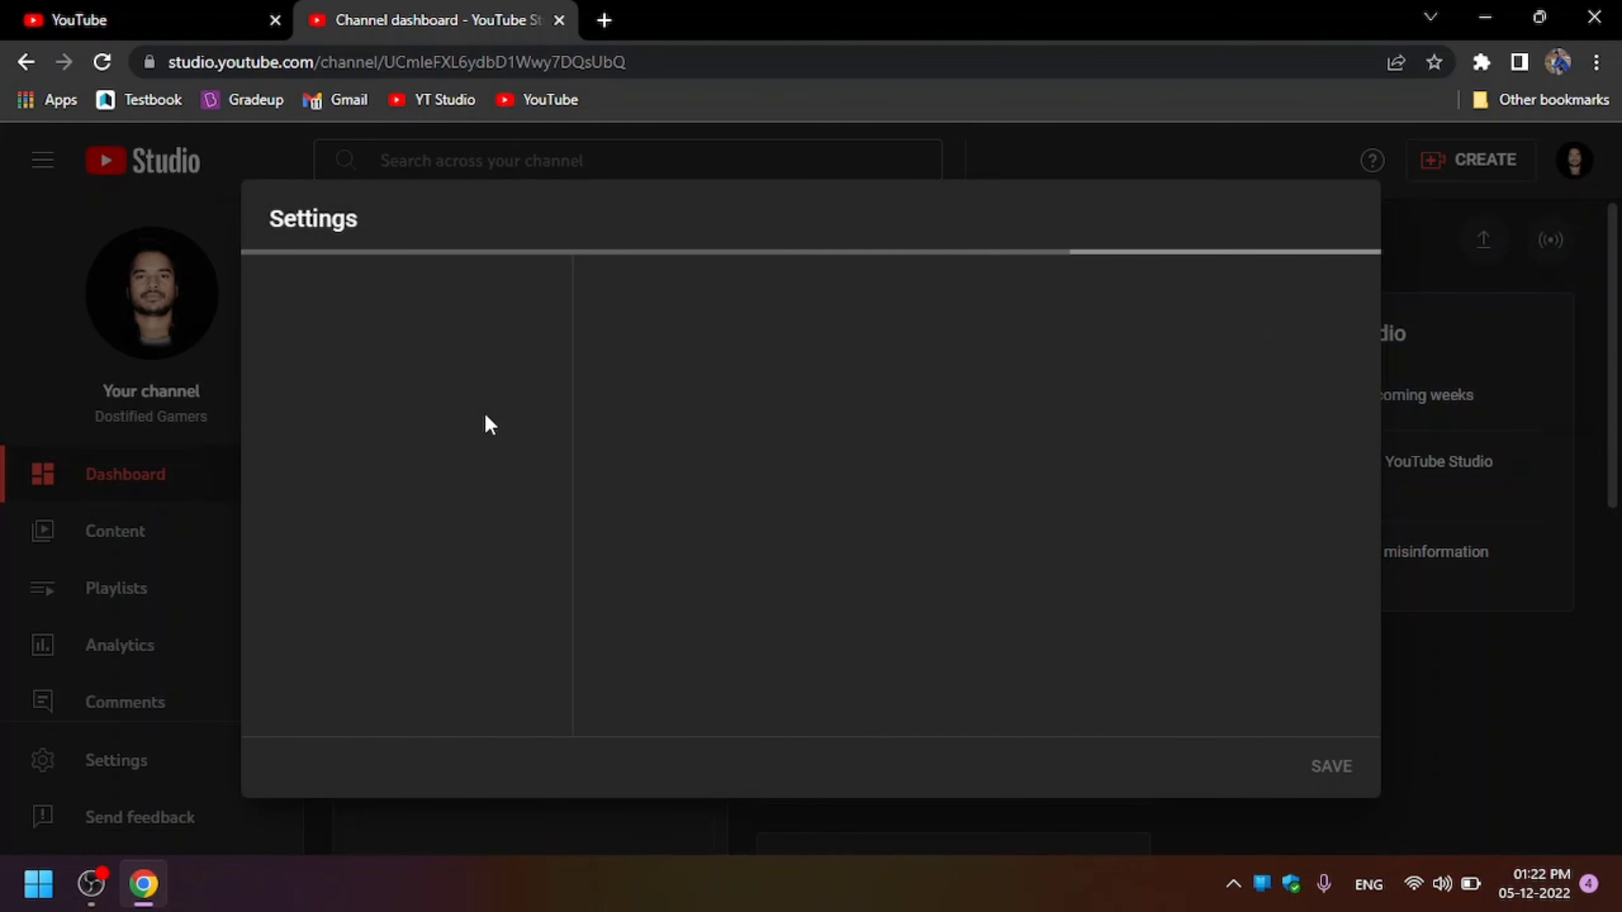
pyautogui.click(357, 473)
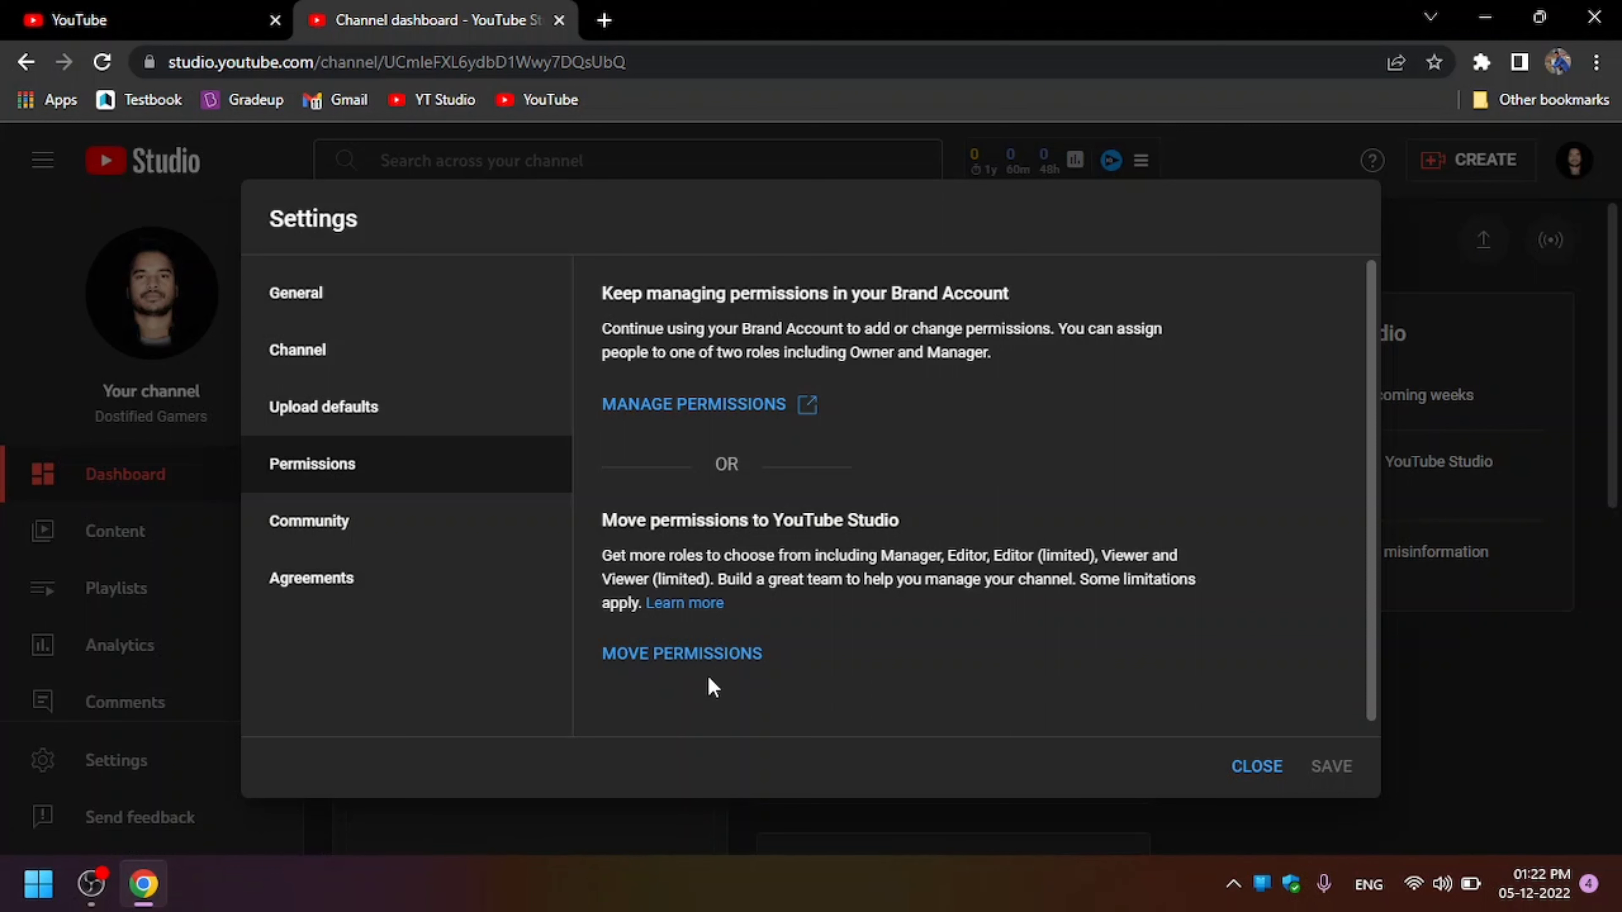
pyautogui.click(713, 658)
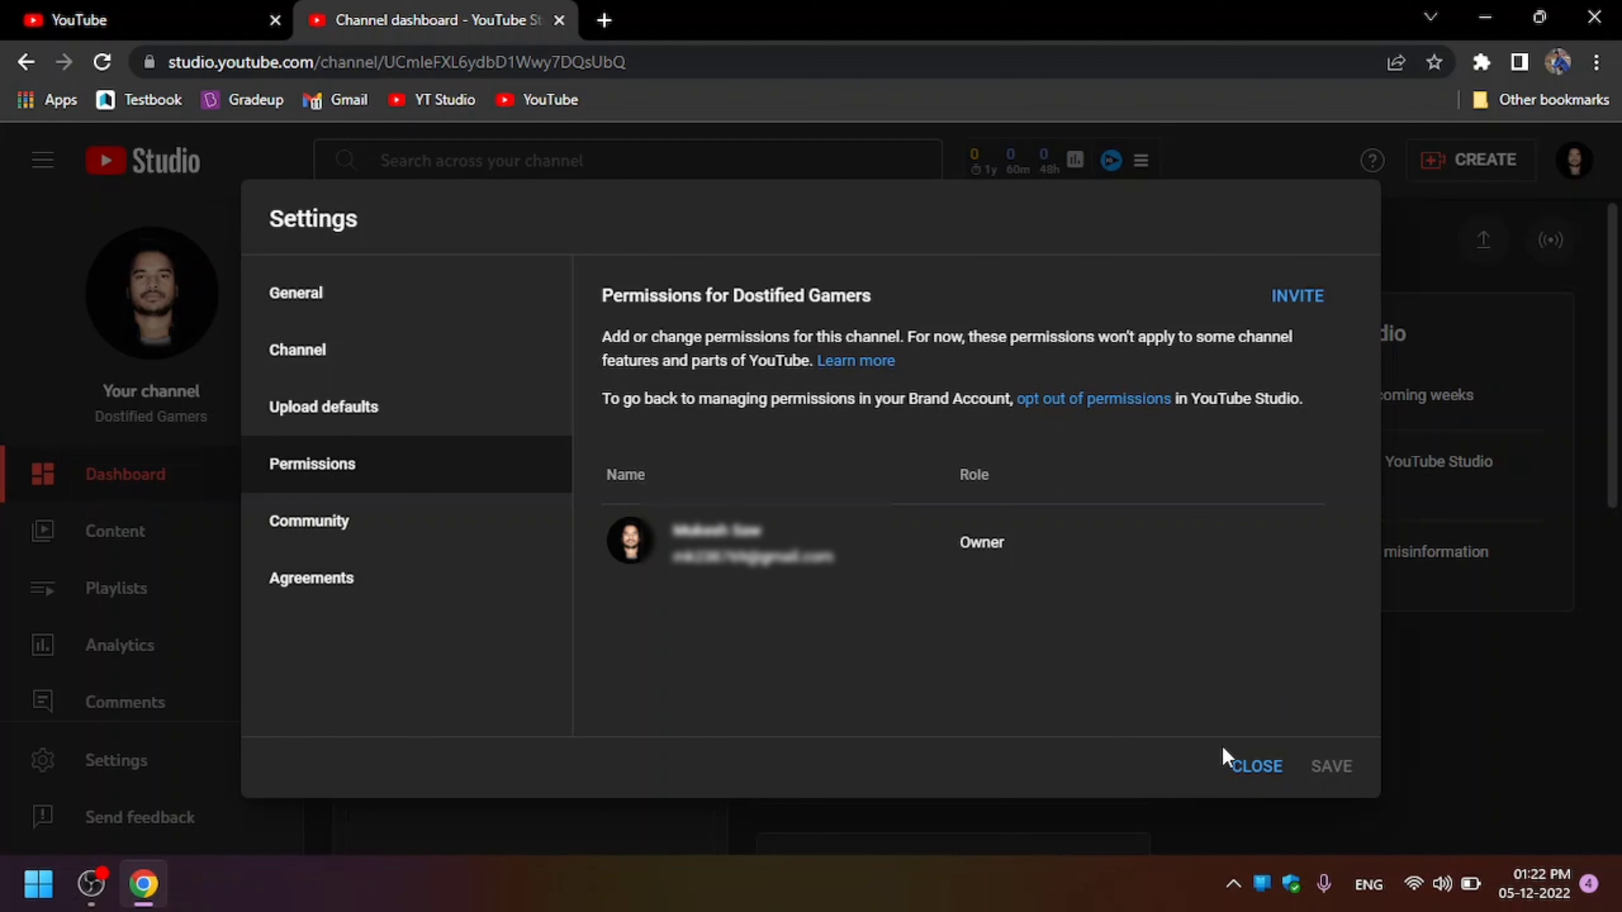
pyautogui.click(1246, 776)
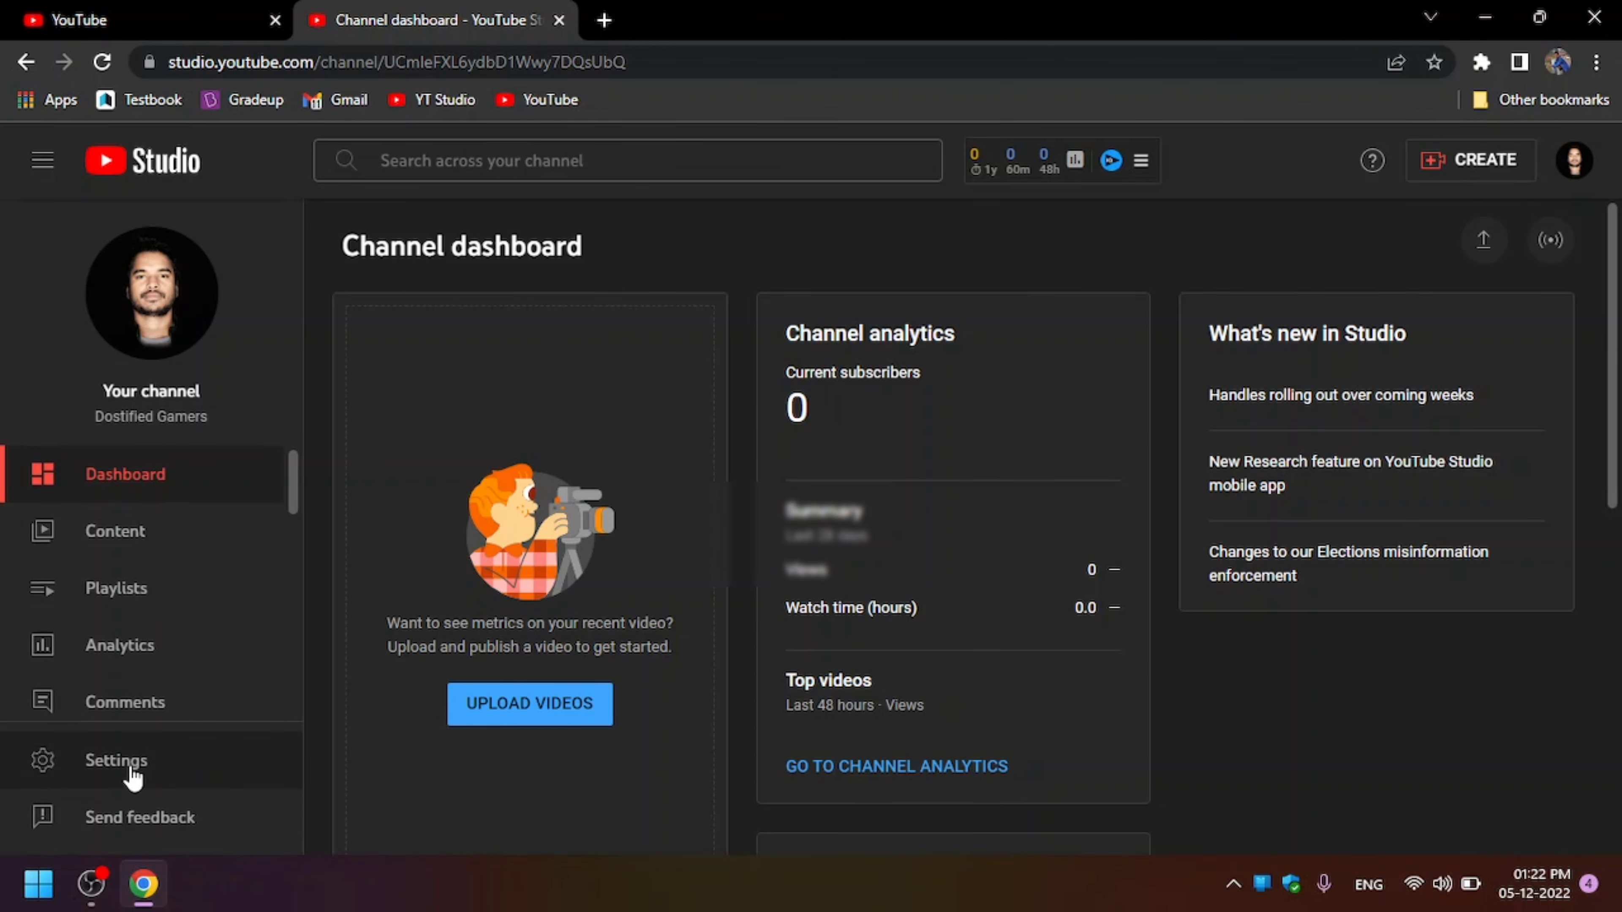
# - Examine the access roles offered when inviting a user to Dostified Gamers, then dismiss the invitation
pyautogui.click(128, 768)
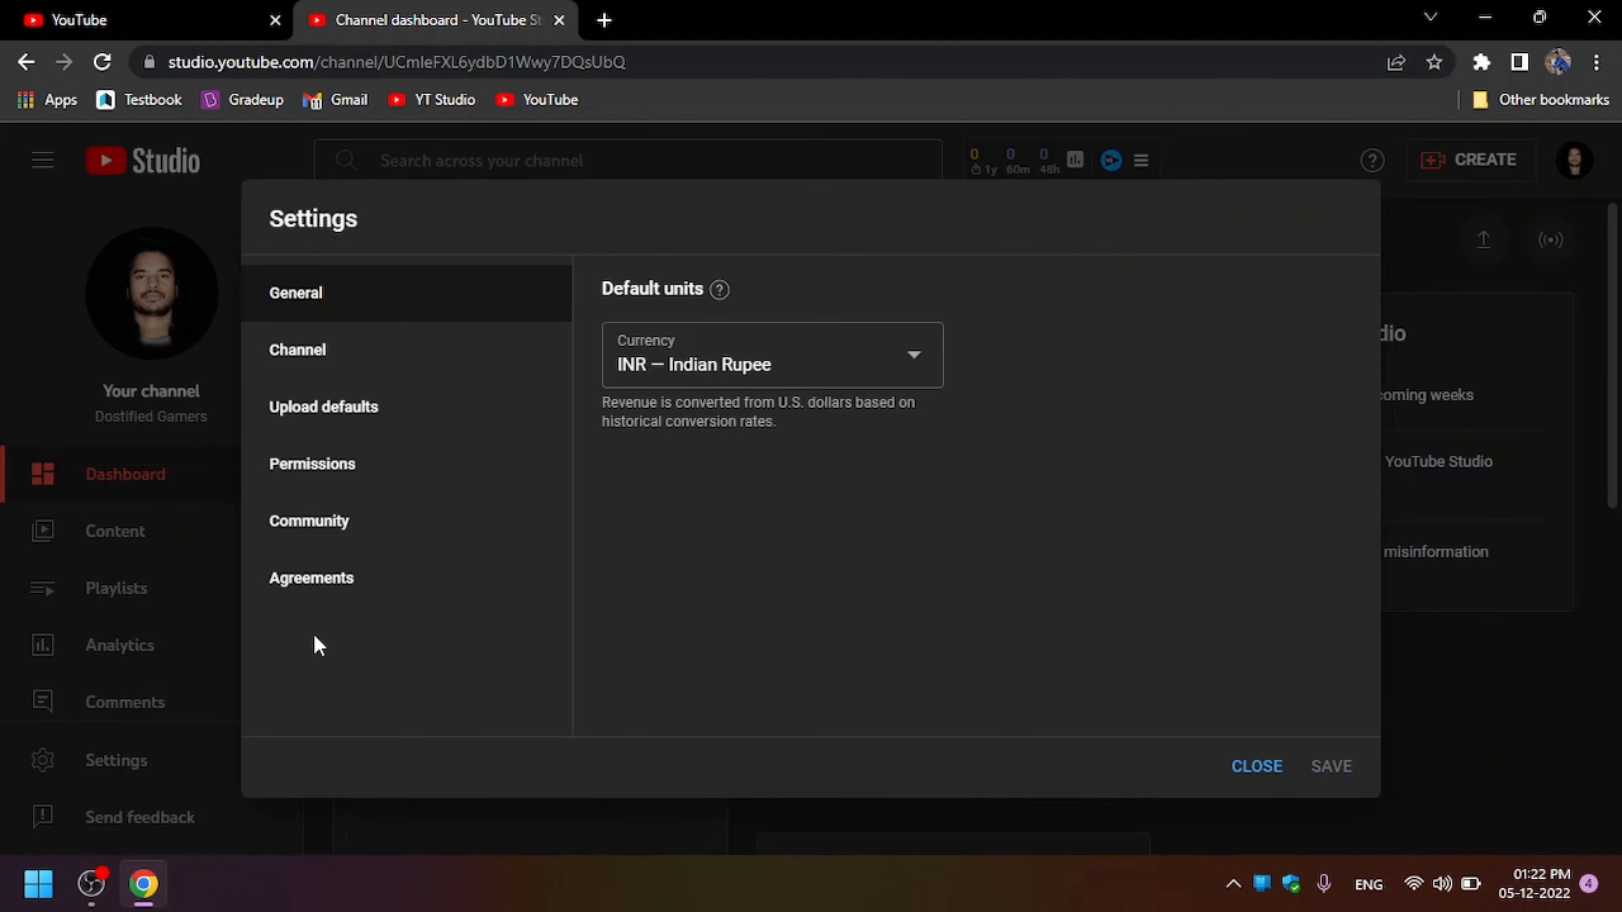
pyautogui.click(351, 485)
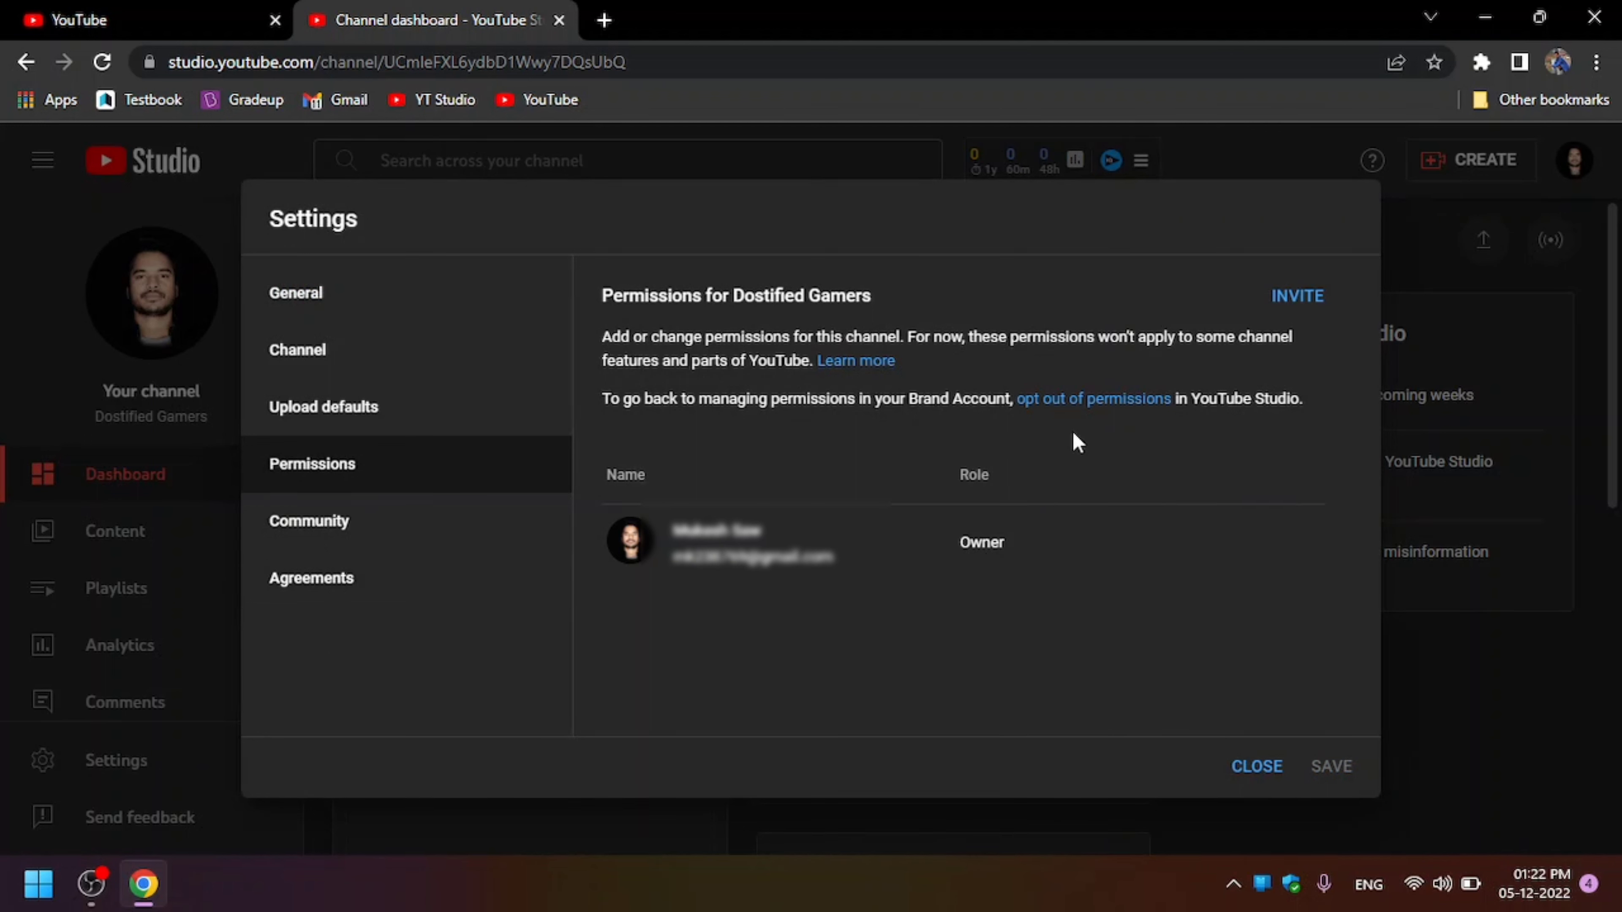
pyautogui.click(1299, 298)
pyautogui.click(1249, 461)
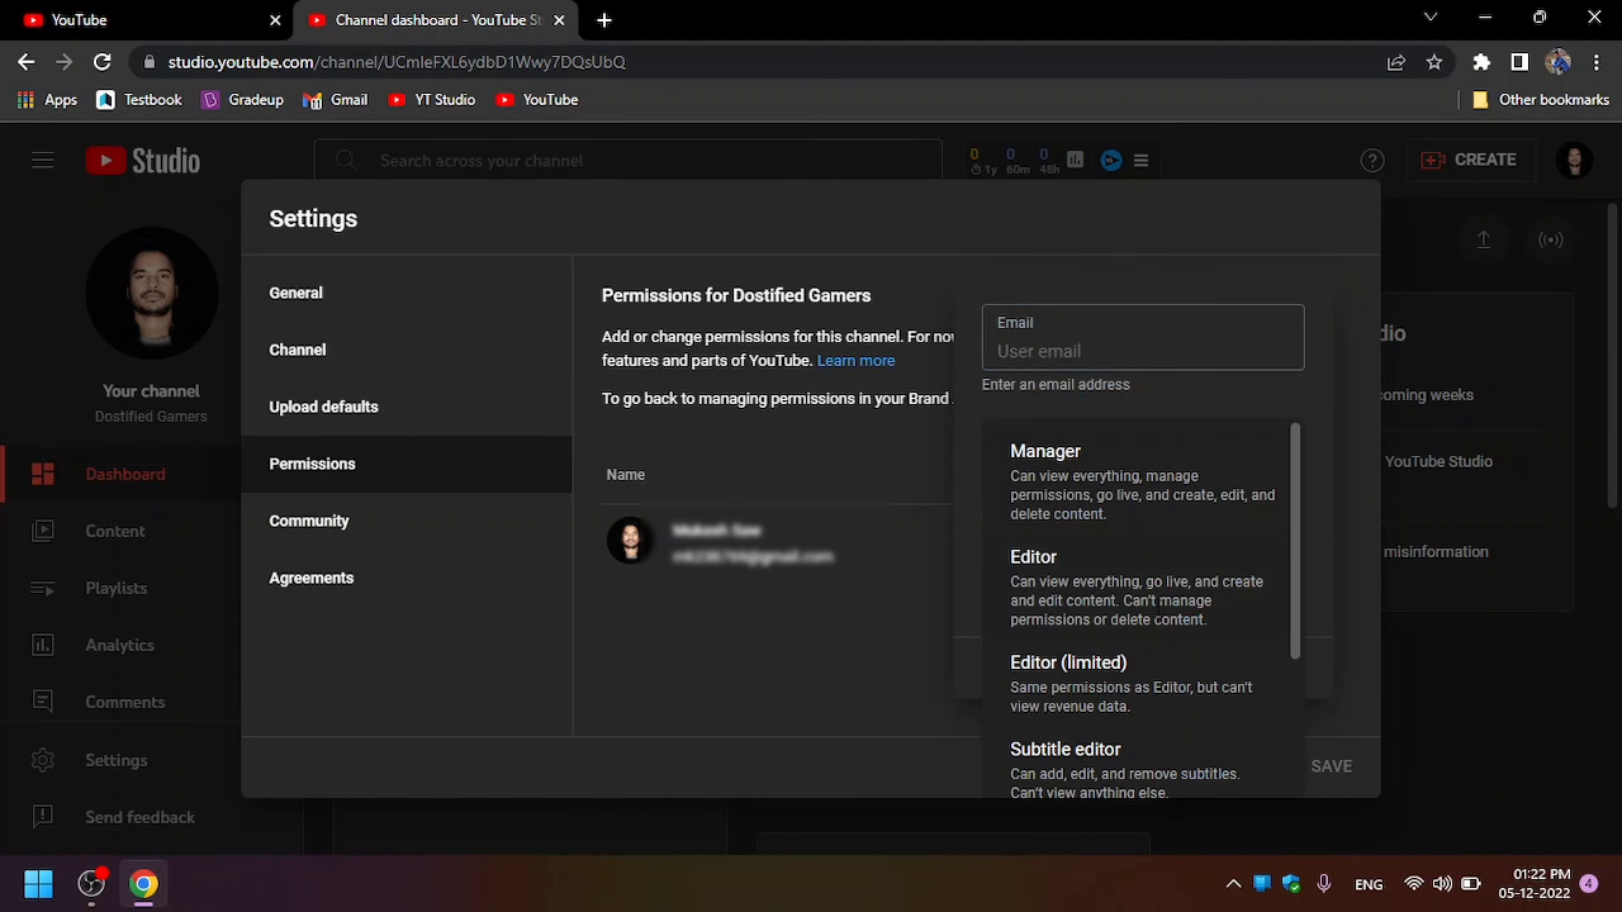
pyautogui.scroll(-3, 1134, 697)
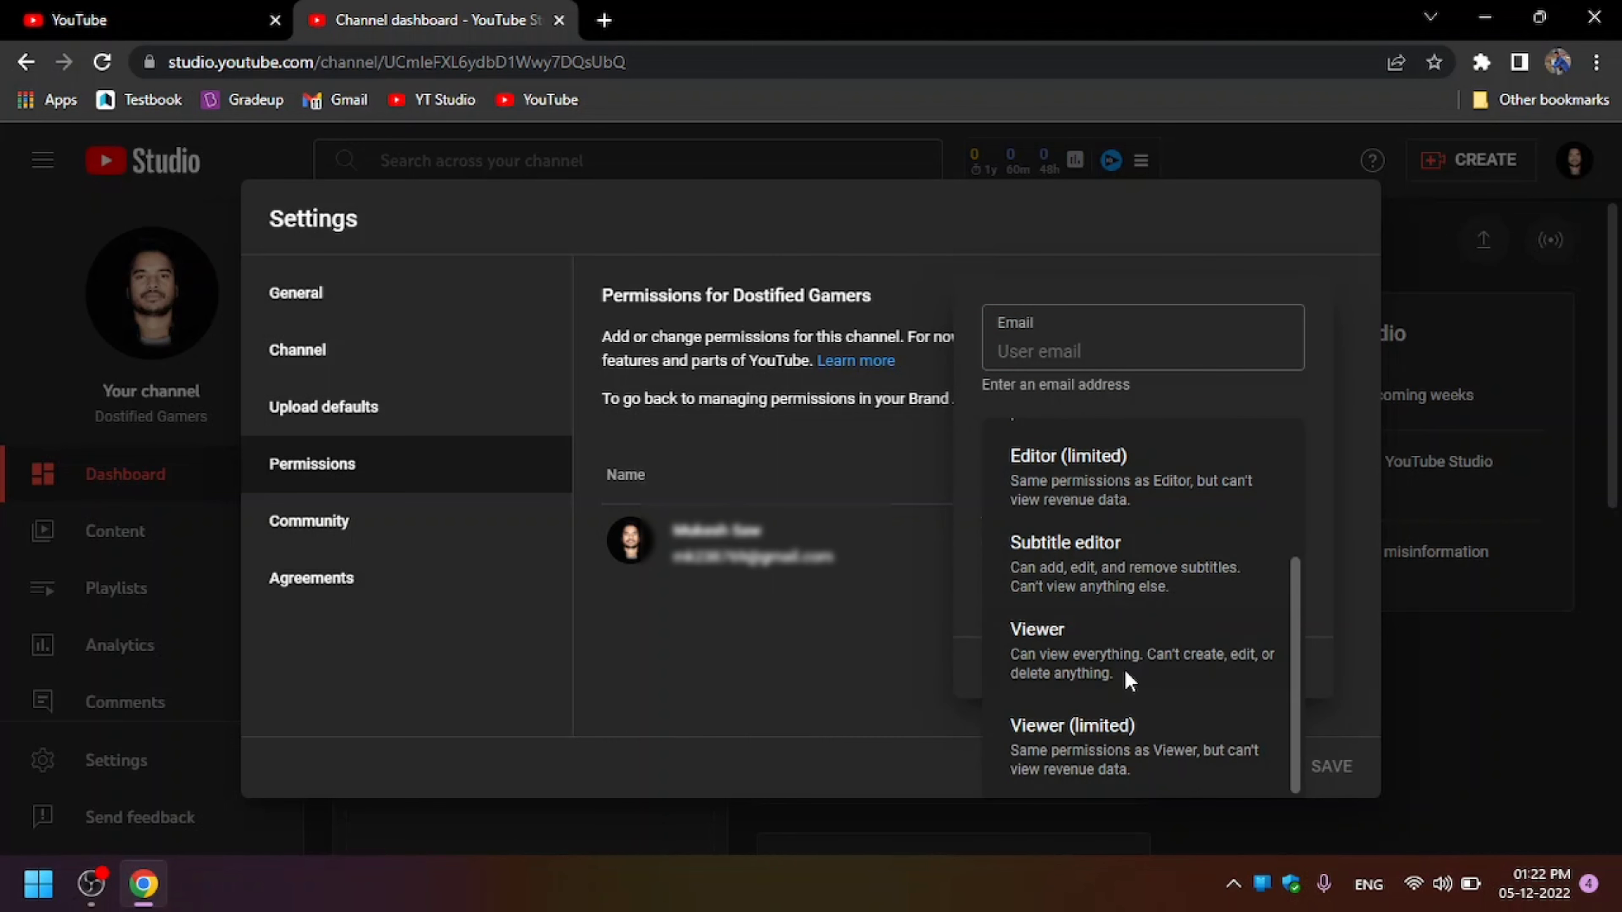
pyautogui.click(878, 688)
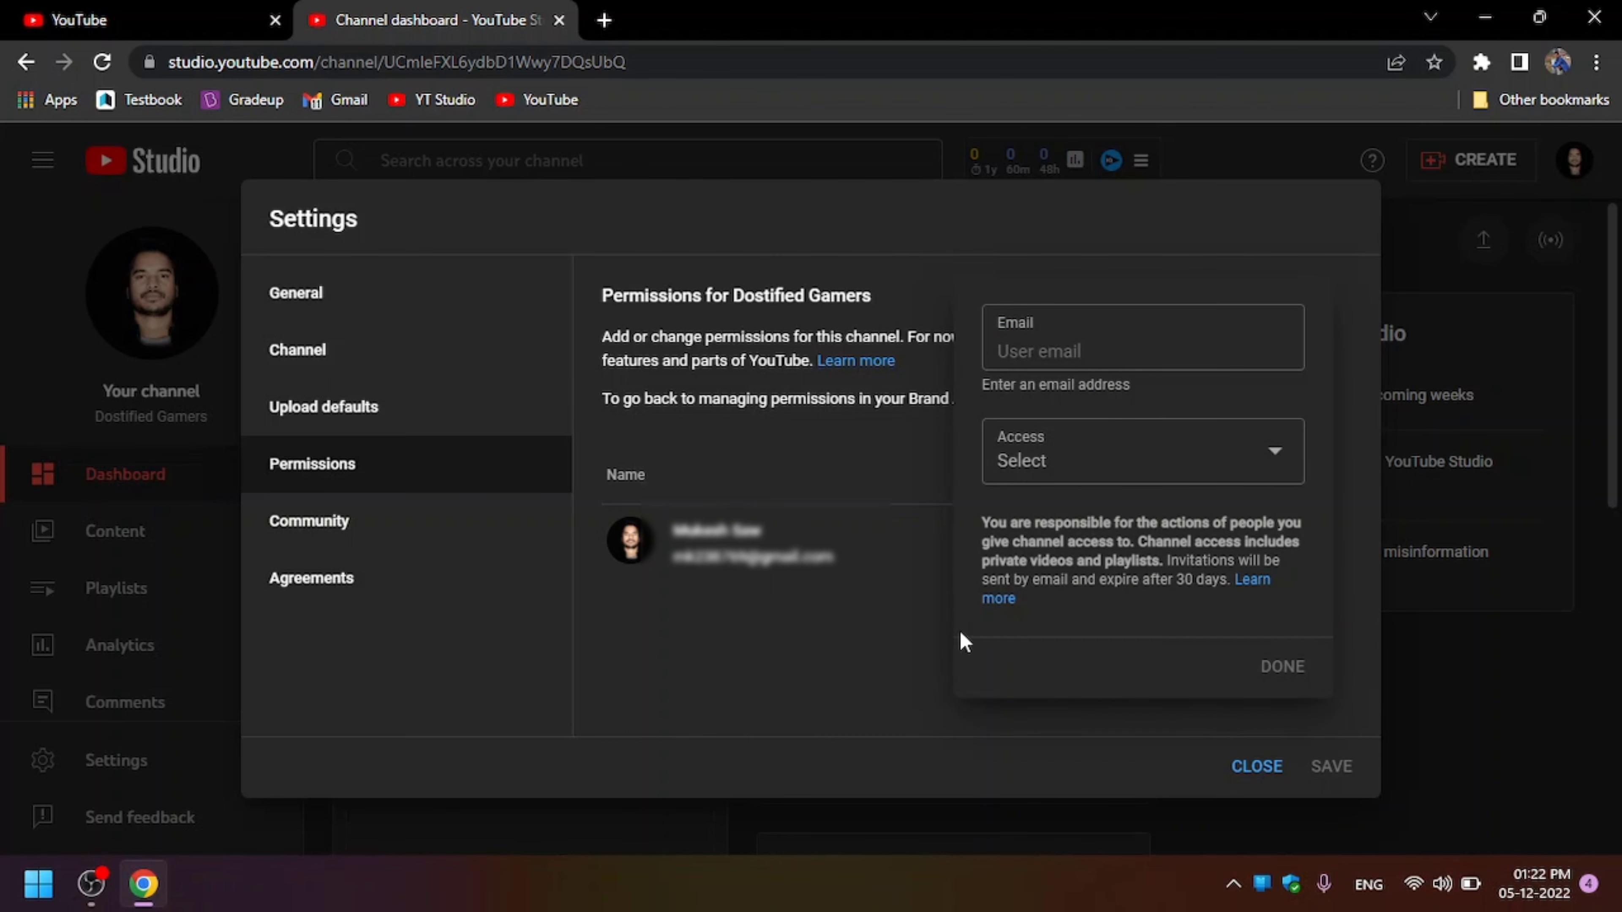
pyautogui.click(1072, 732)
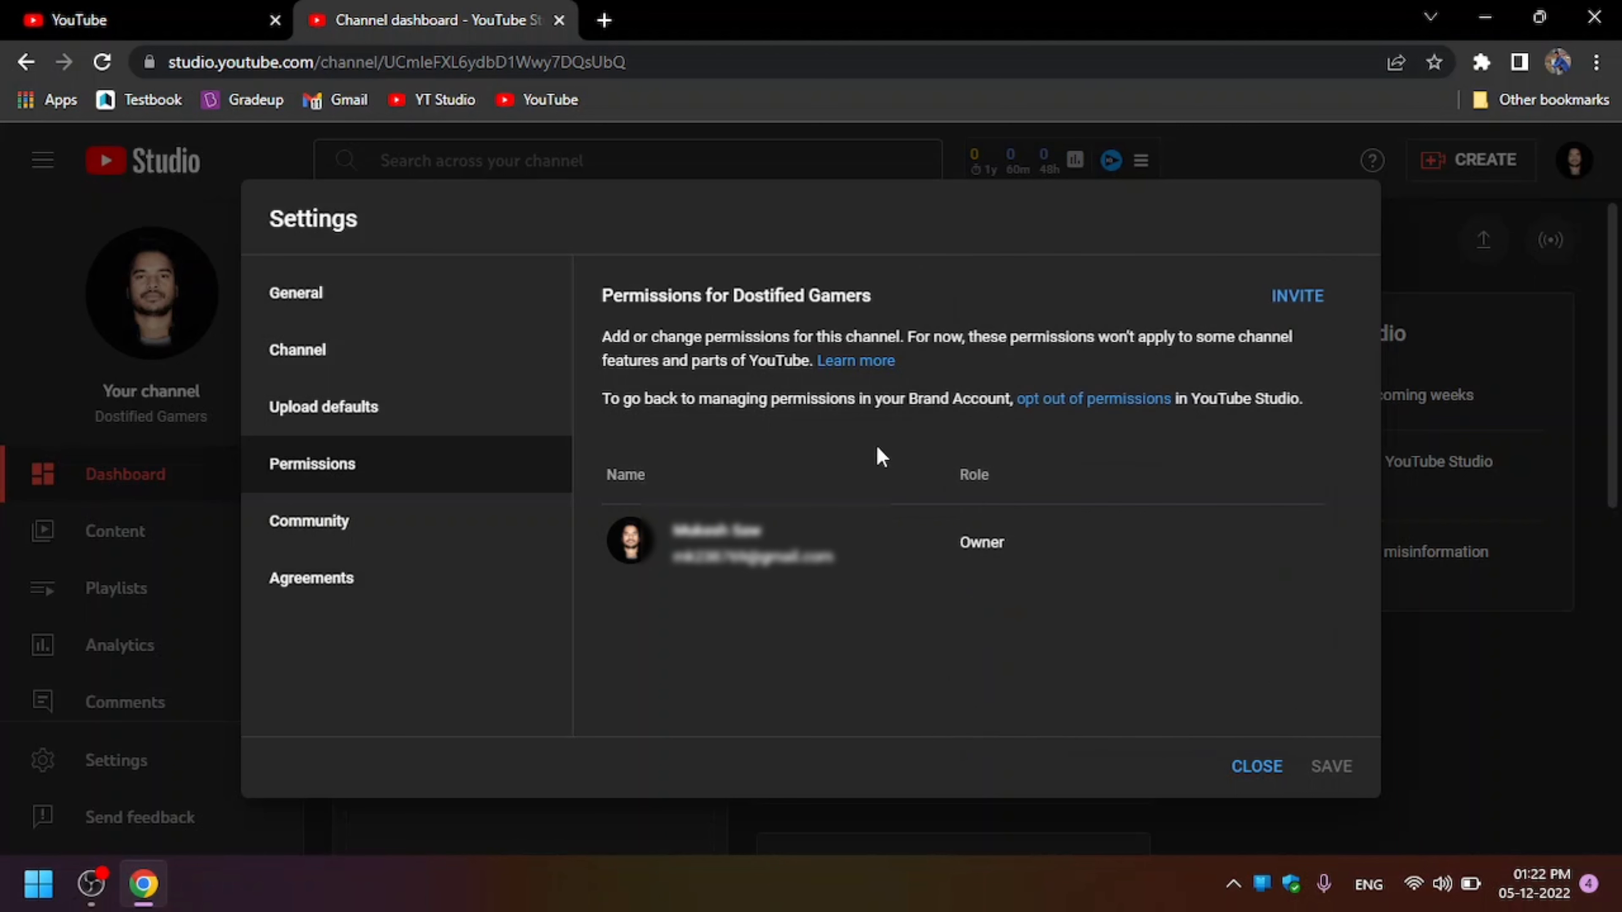
# - Opt out of managing Dostified Gamers permissions in YouTube Studio, acknowledging that permissions must be re-added in the Brand Account
pyautogui.click(1099, 403)
pyautogui.click(517, 516)
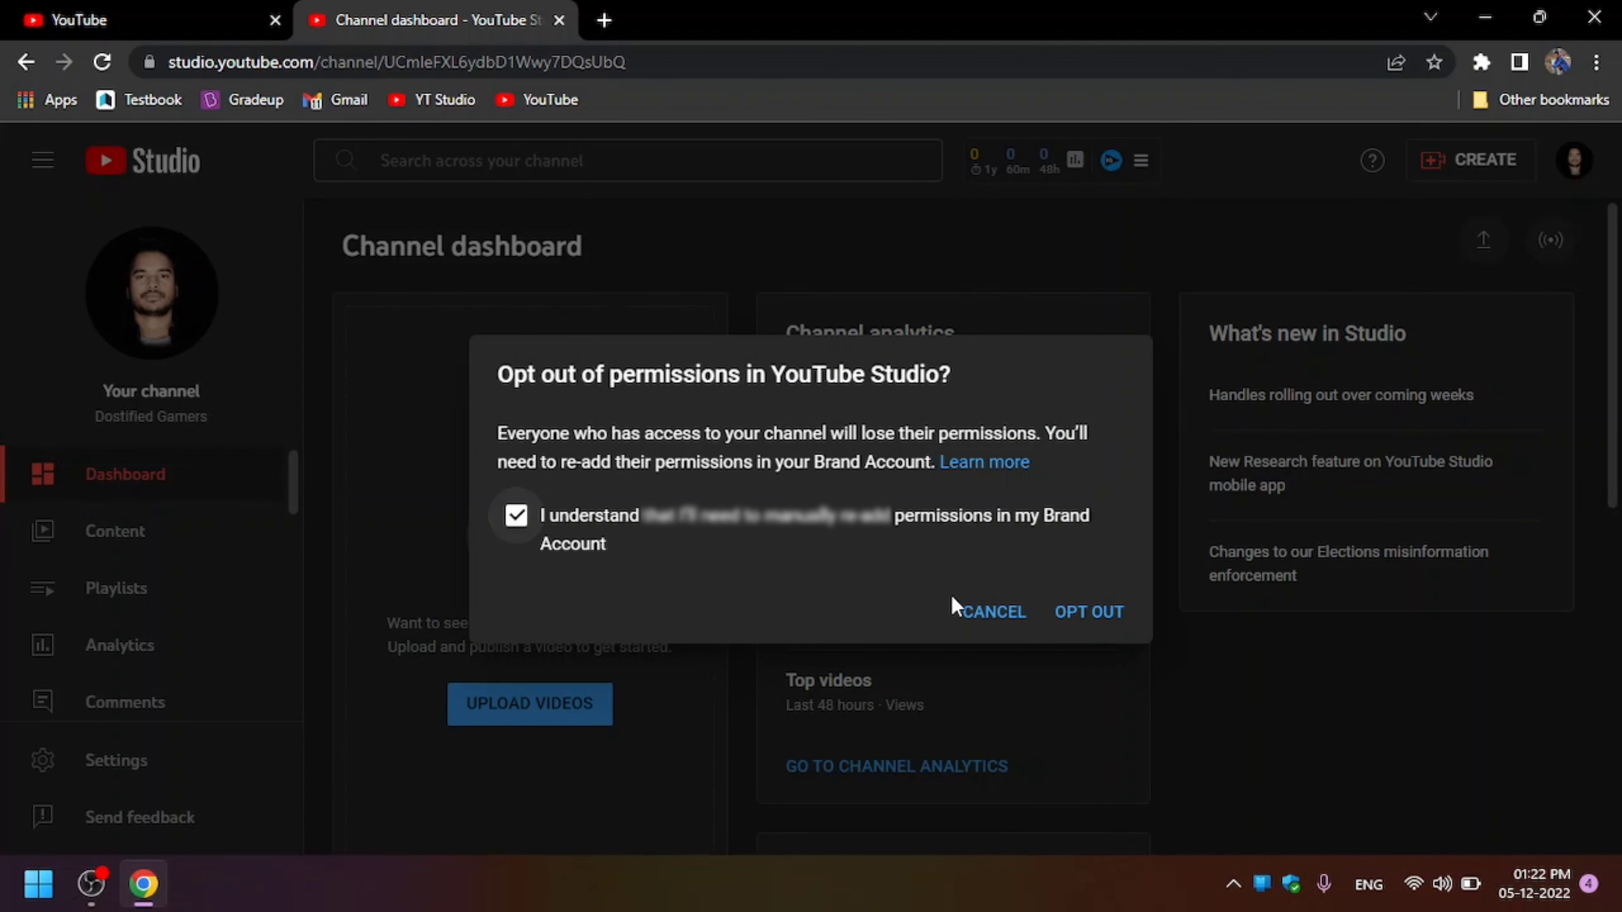
pyautogui.click(1066, 611)
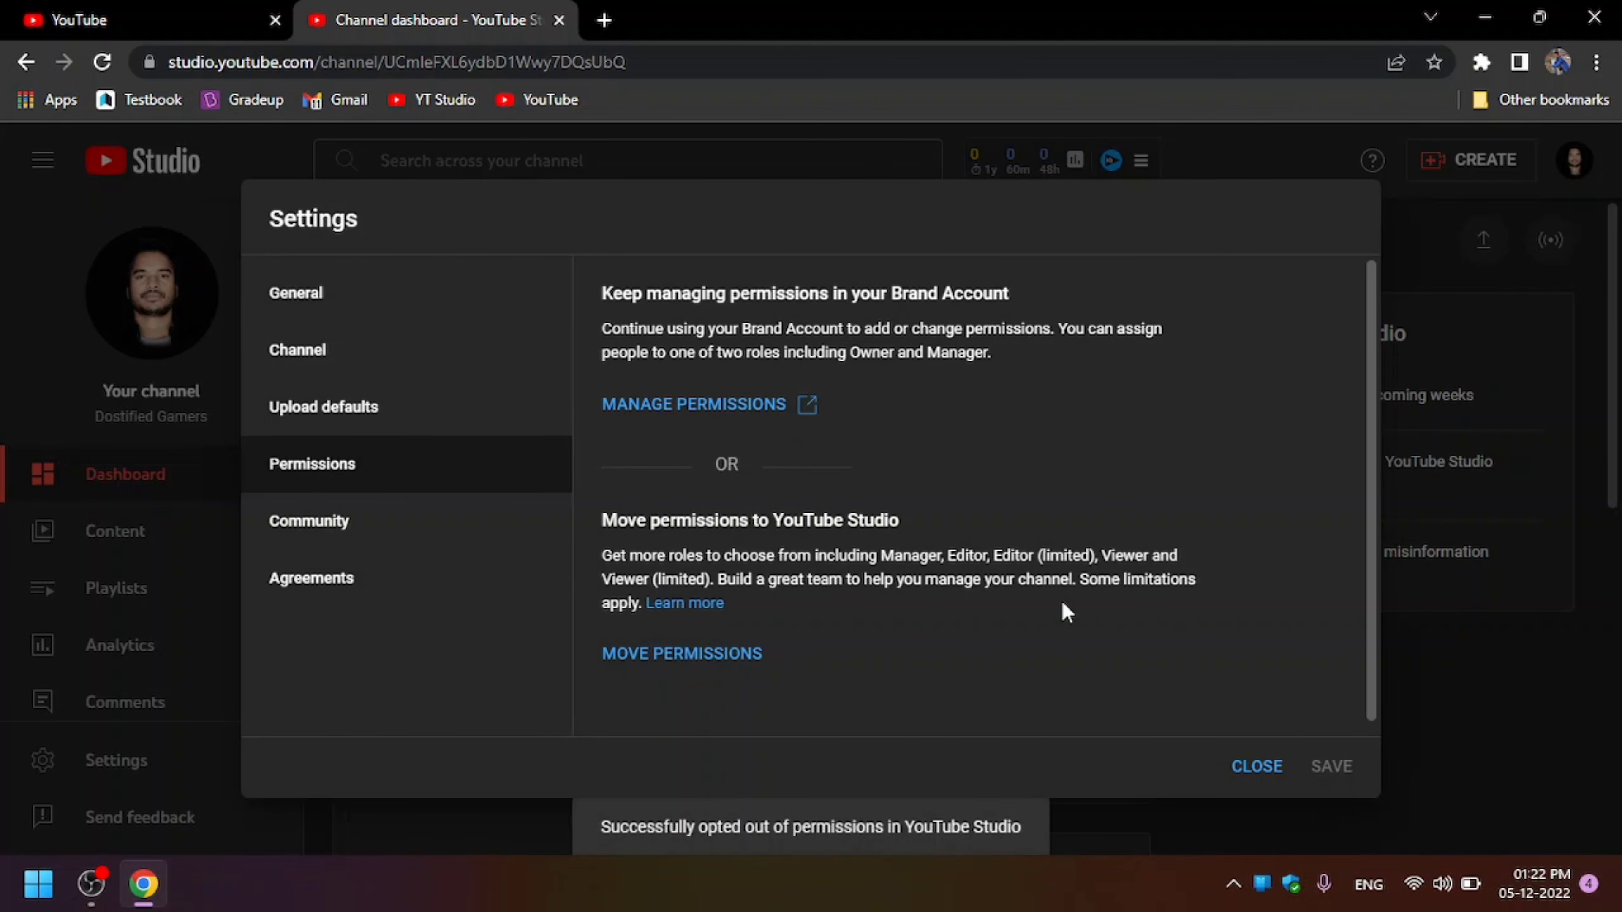
# - Open the user permissions of the linked Brand Account and start an invitation for new users
pyautogui.click(707, 407)
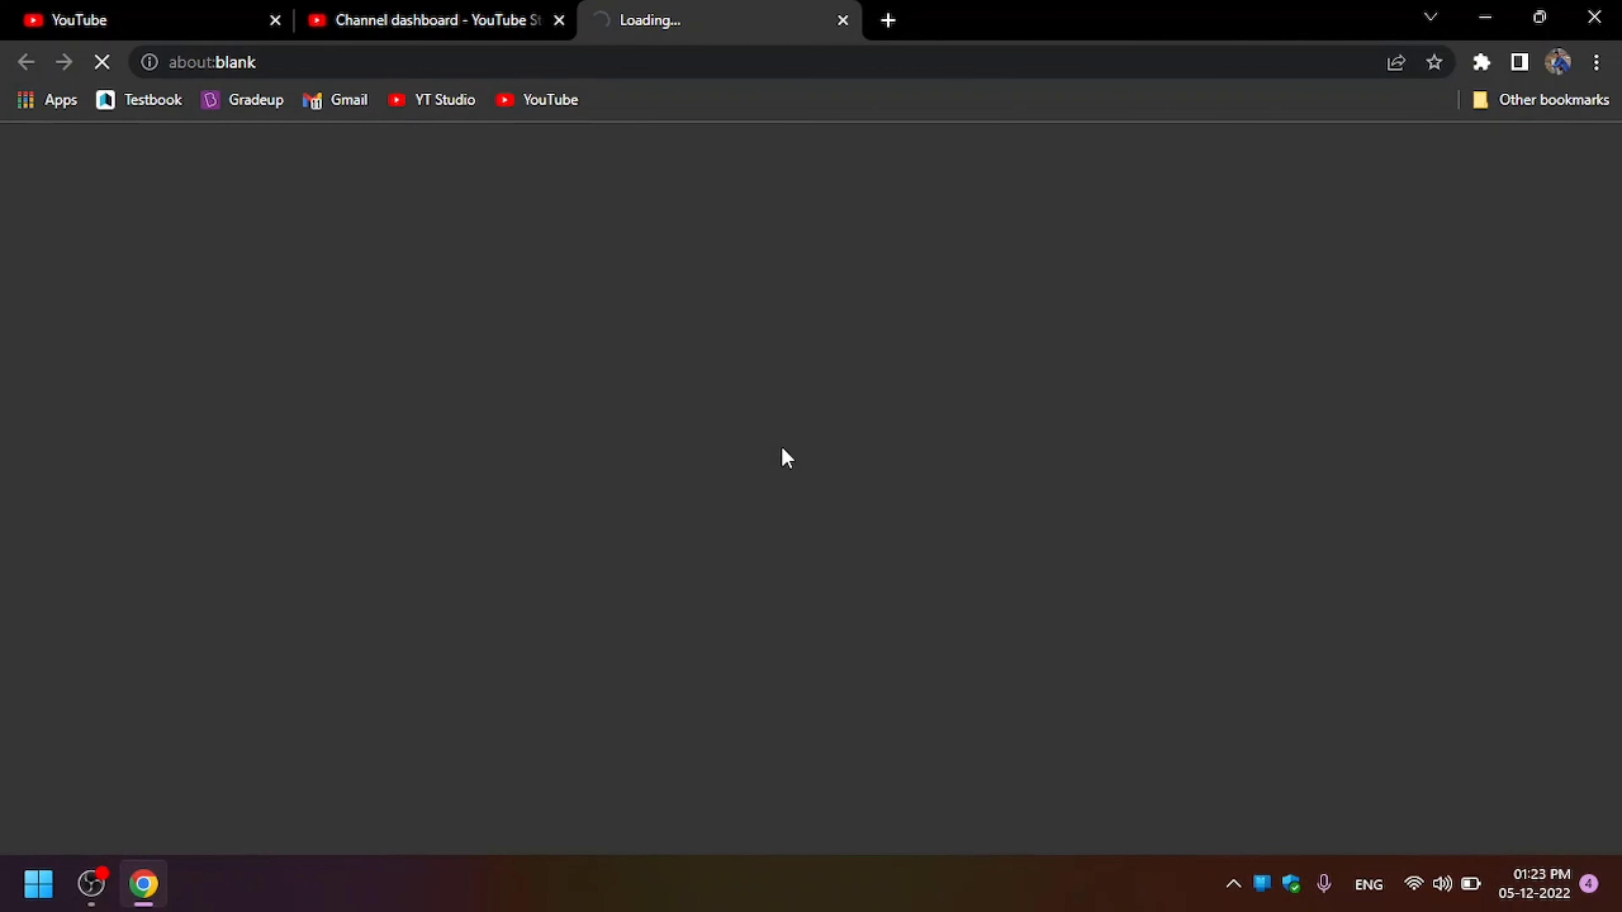
pyautogui.scroll(-3, 630, 673)
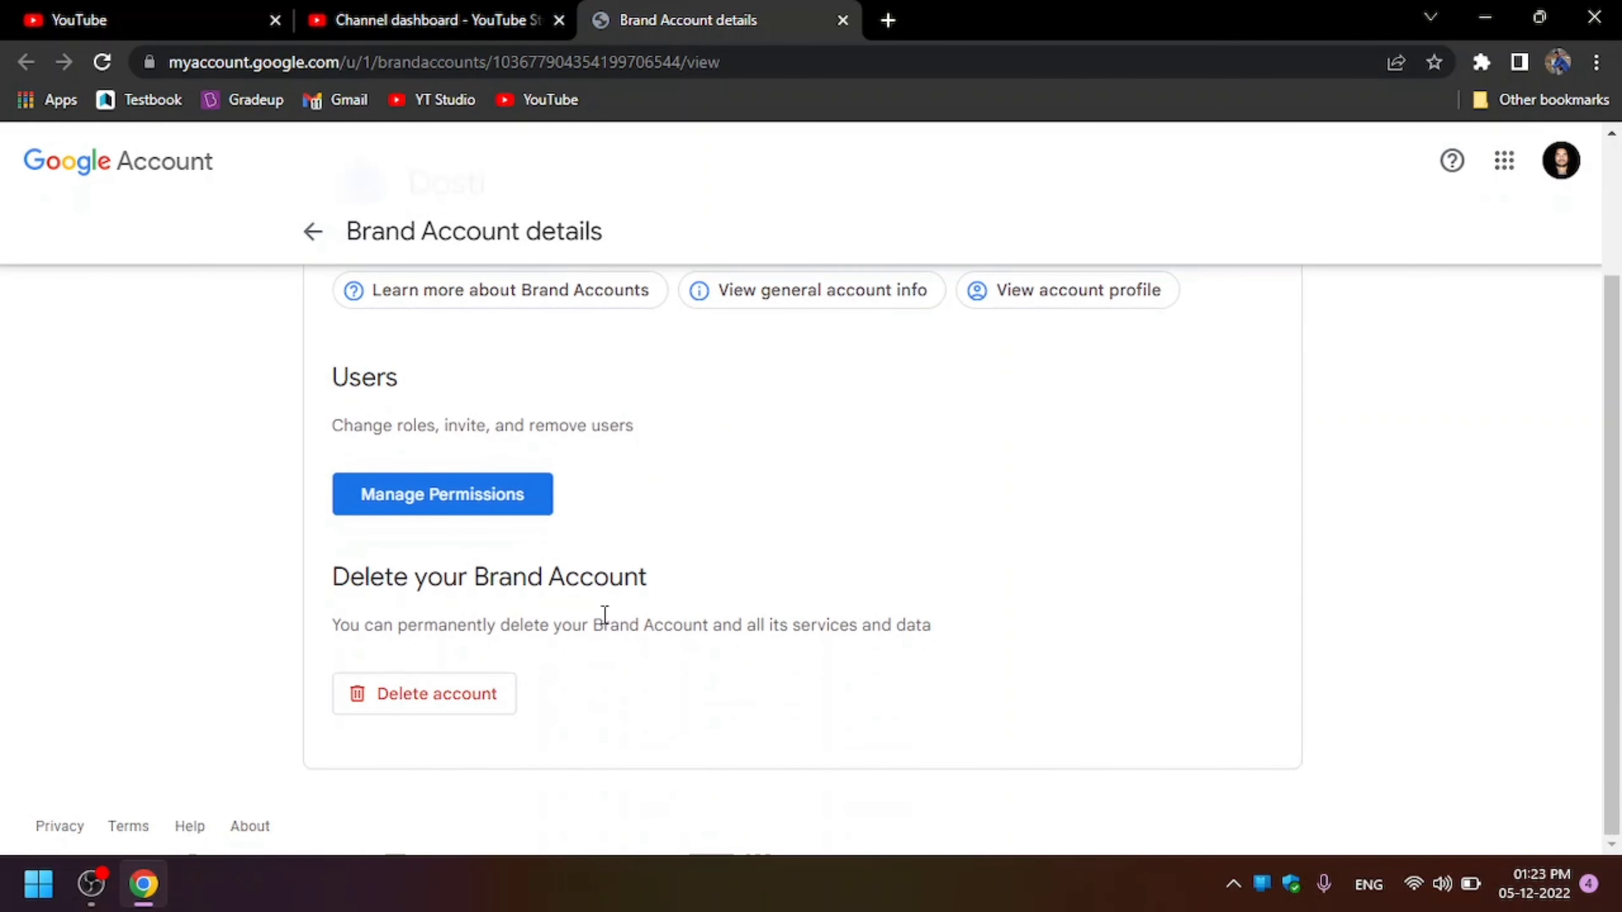
pyautogui.scroll(3, 416, 416)
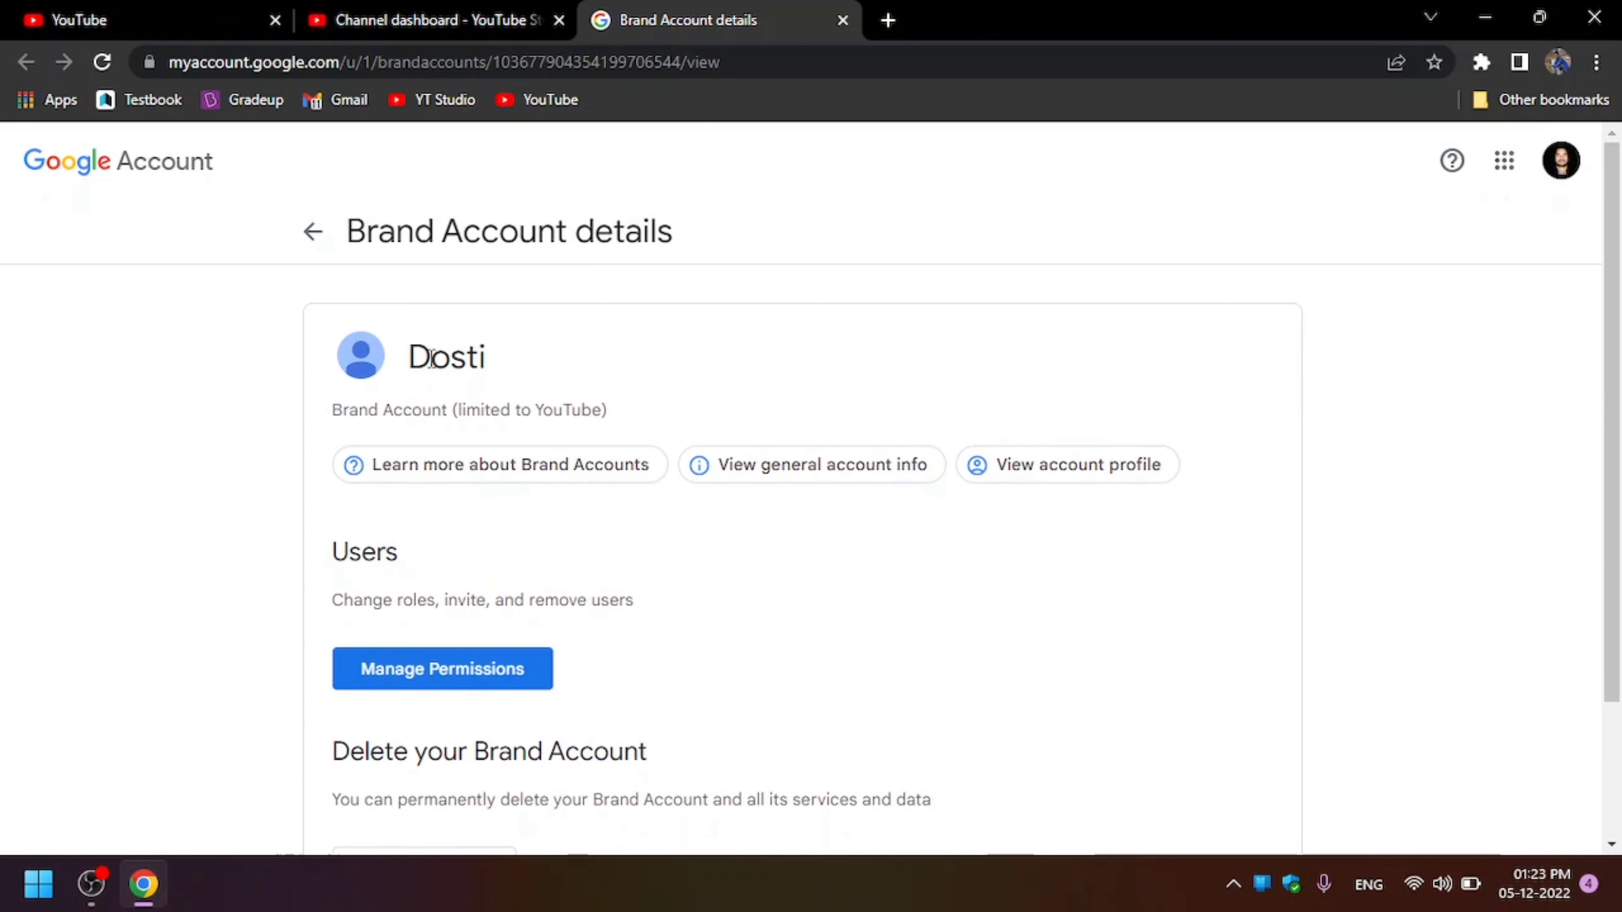
pyautogui.click(477, 690)
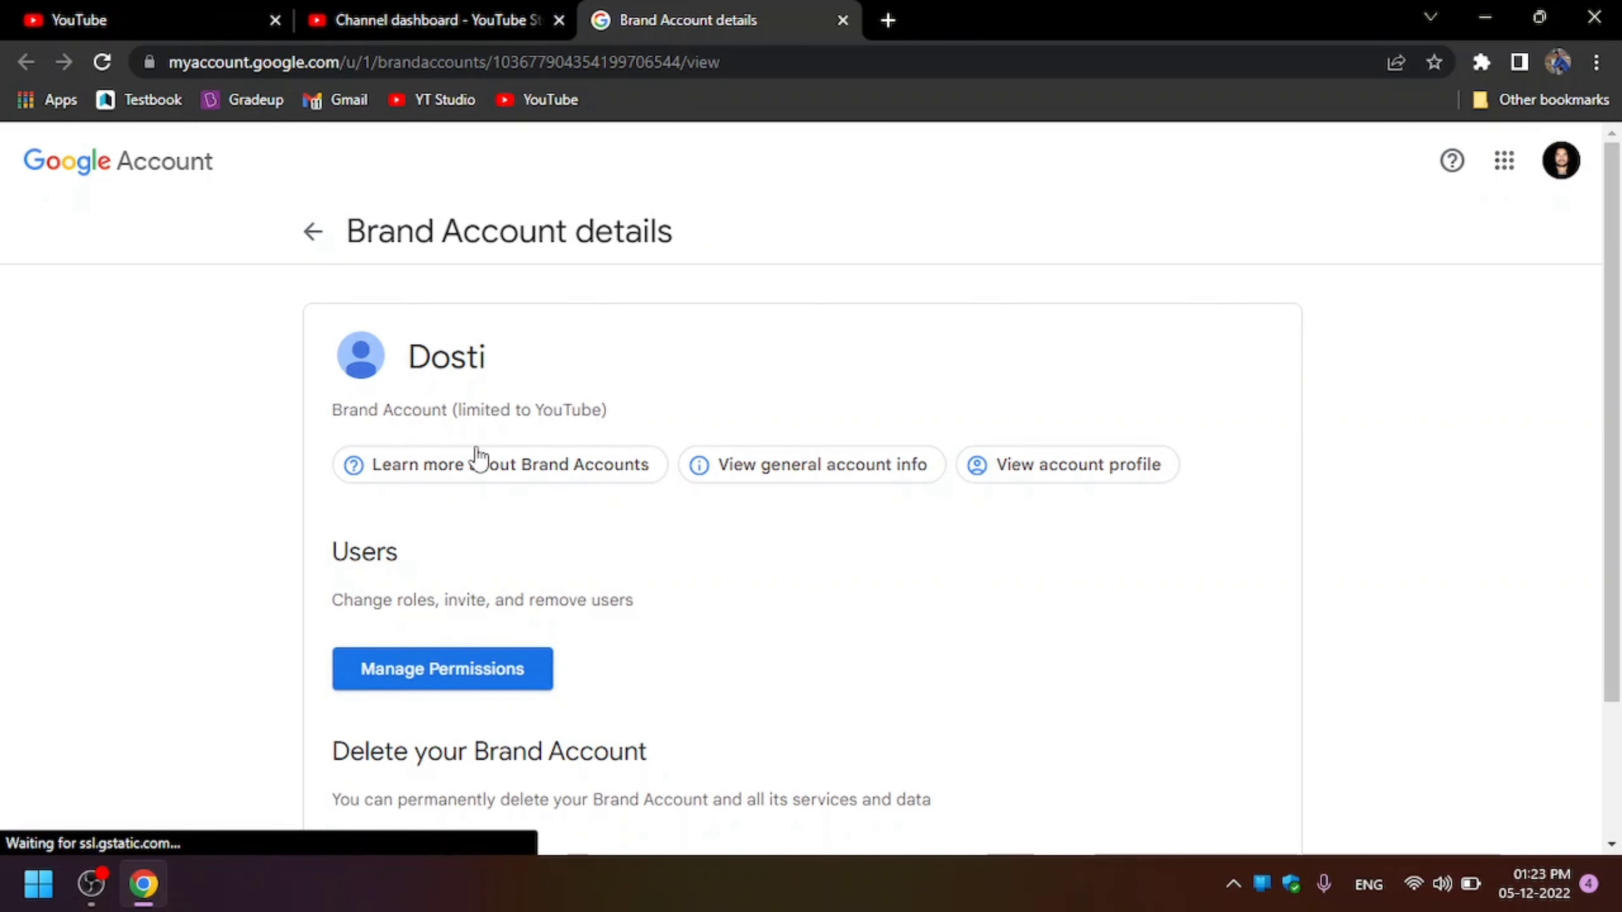
pyautogui.click(465, 669)
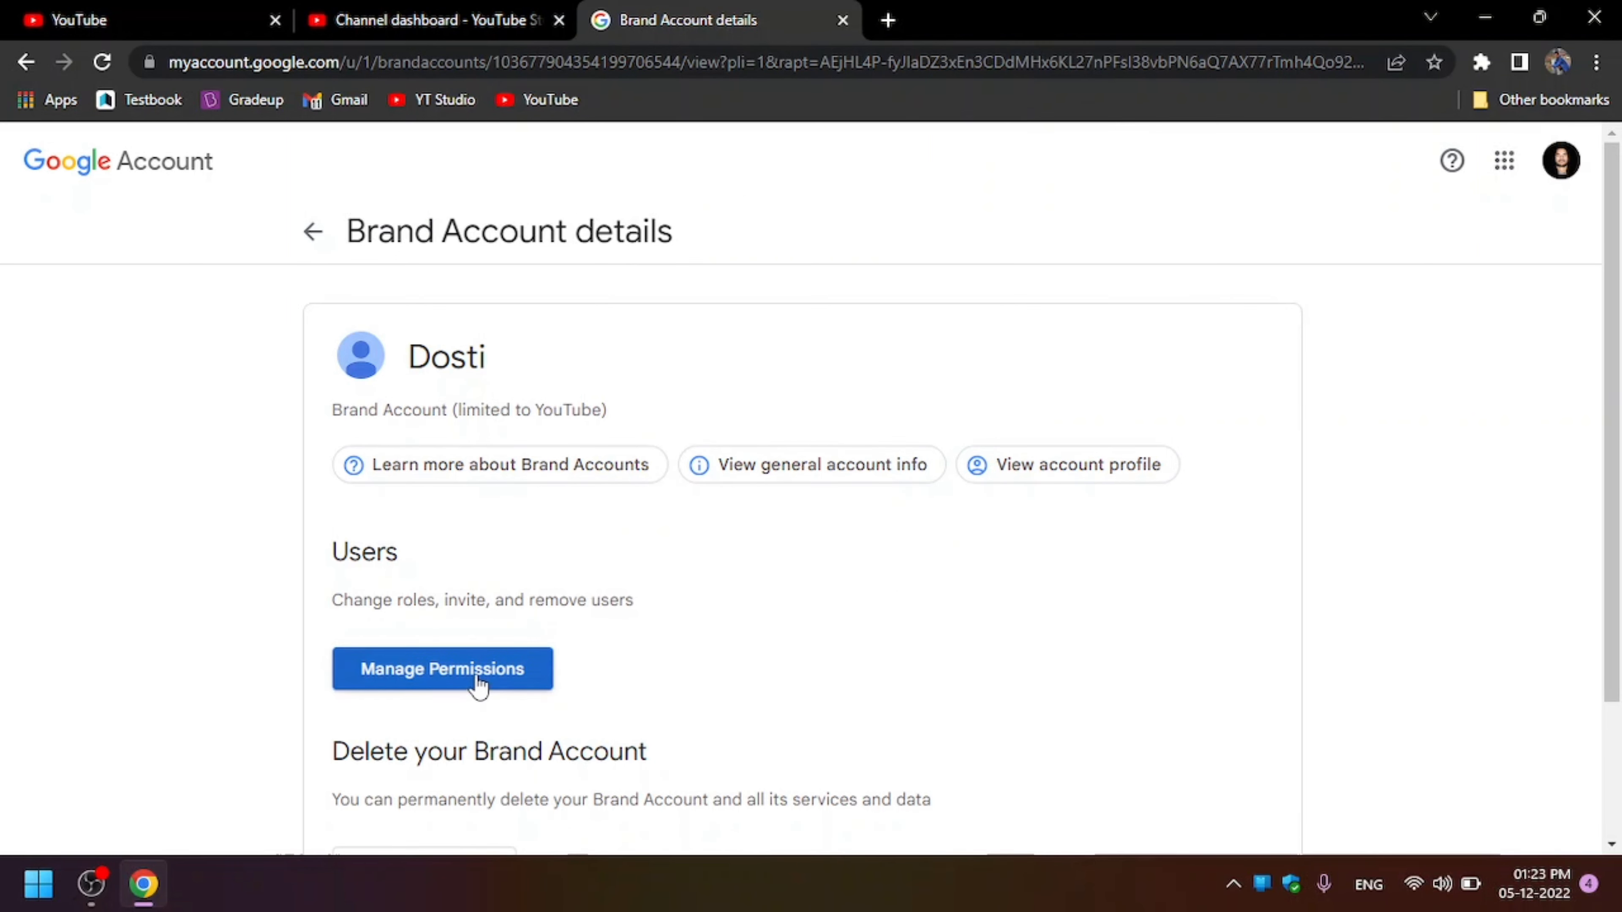
pyautogui.click(527, 678)
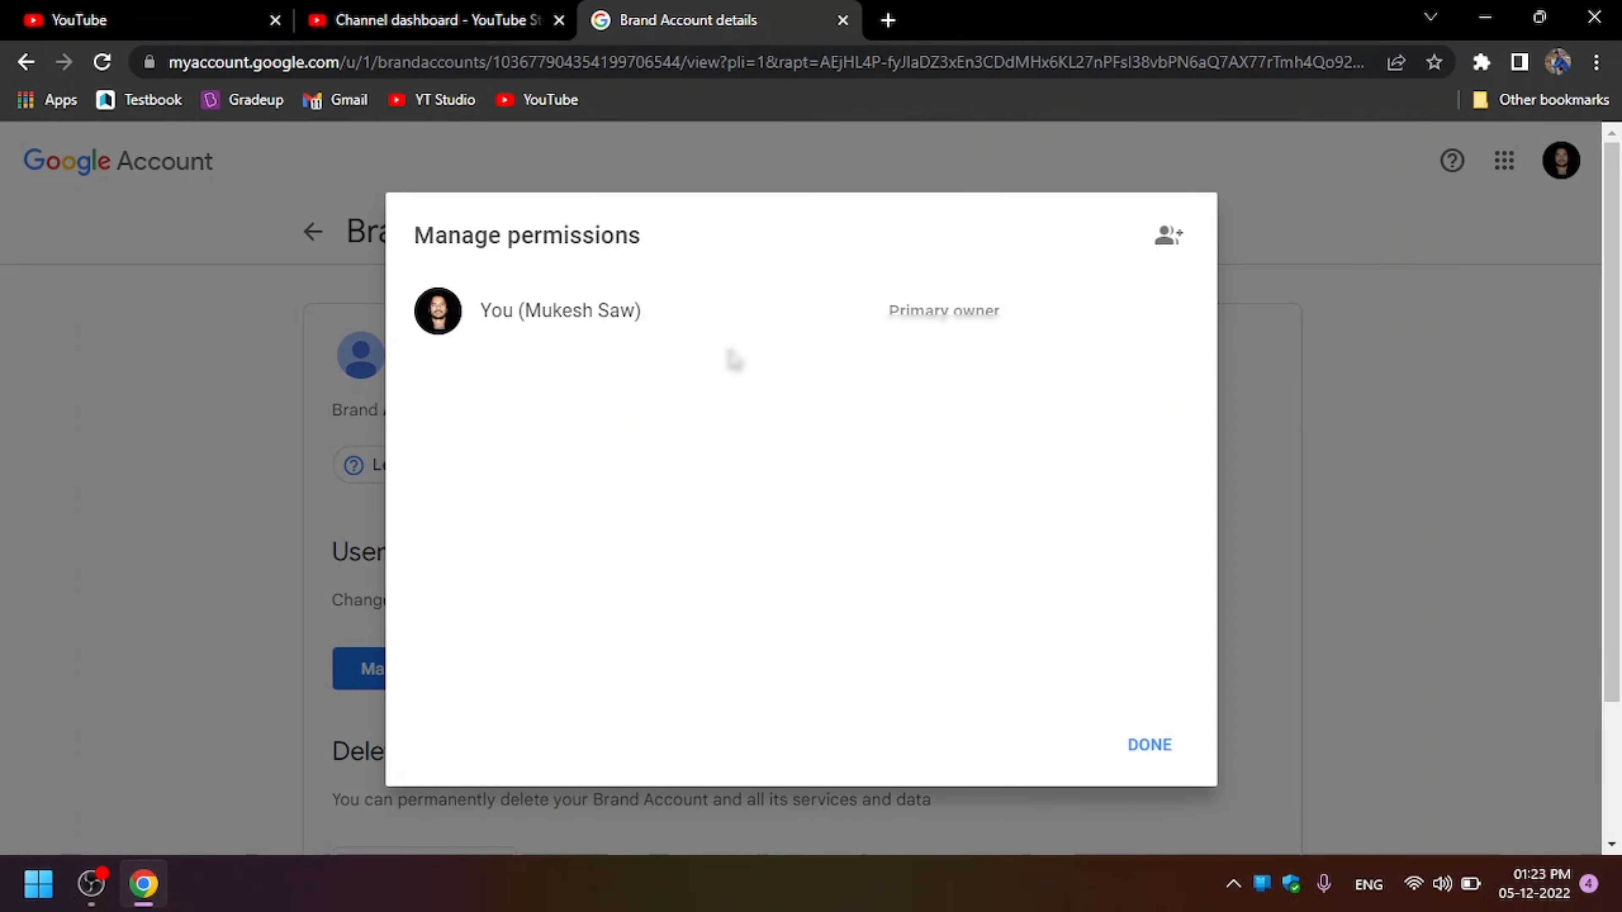
pyautogui.click(1170, 238)
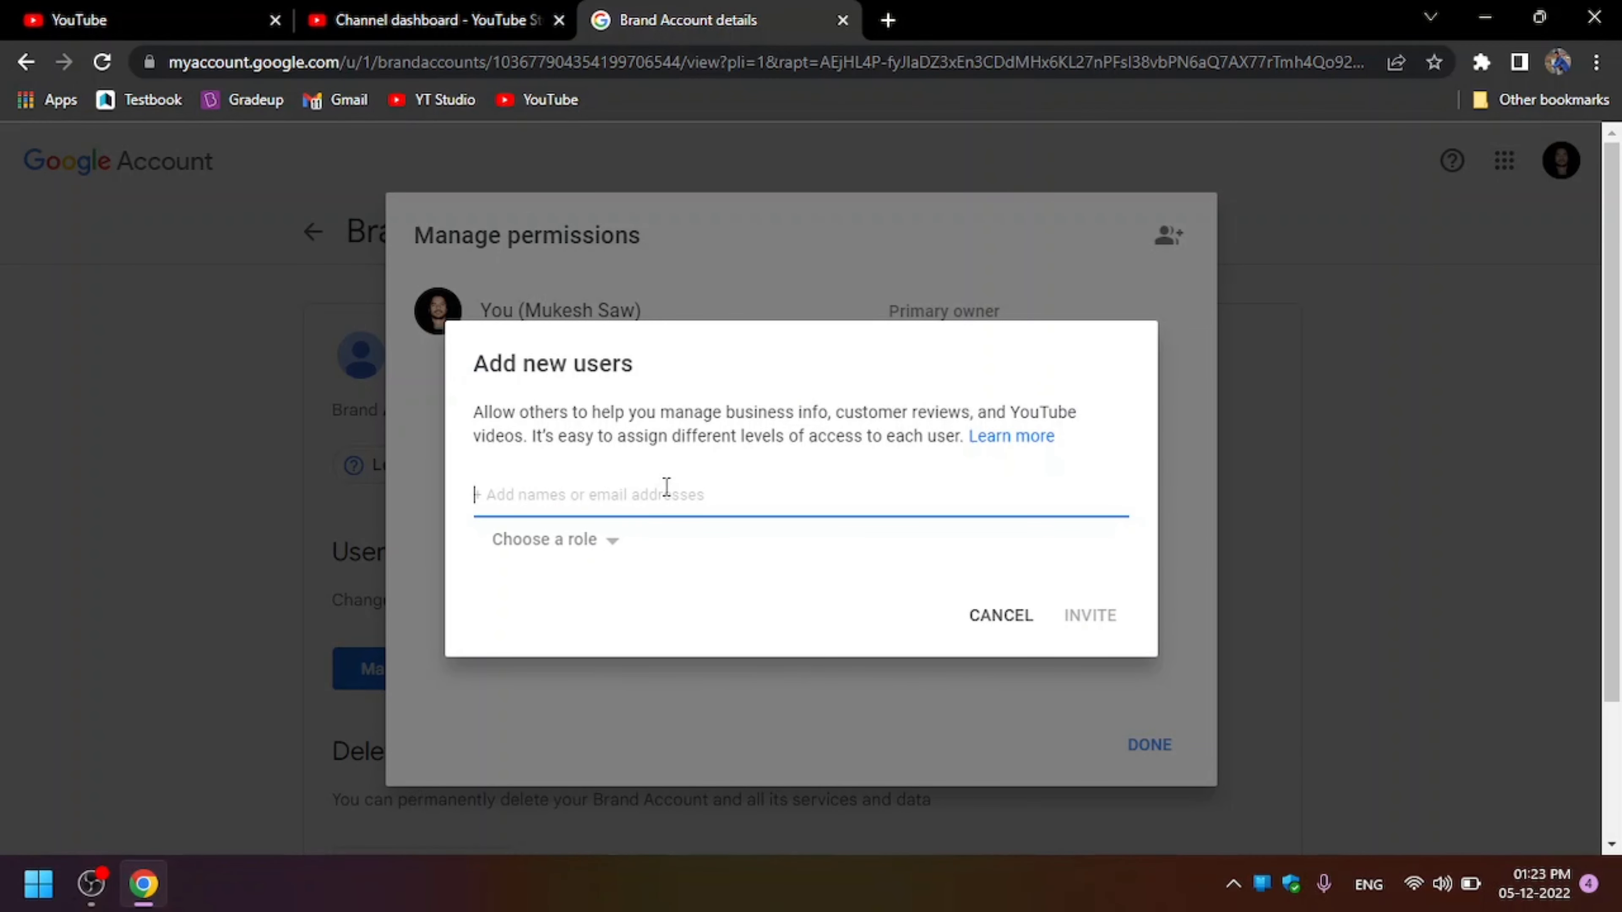